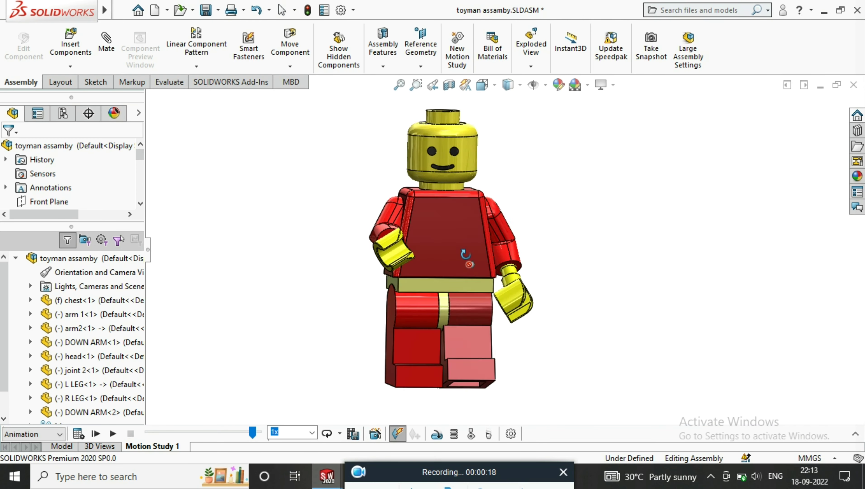
Step: Swing the minifigure's right arm into a new position and rotate the left leg forward
{"action": "left_click", "coordinate": [474, 248]}
{"action": "left_click_drag", "start_coordinate": [513, 246], "coordinate": [511, 284]}
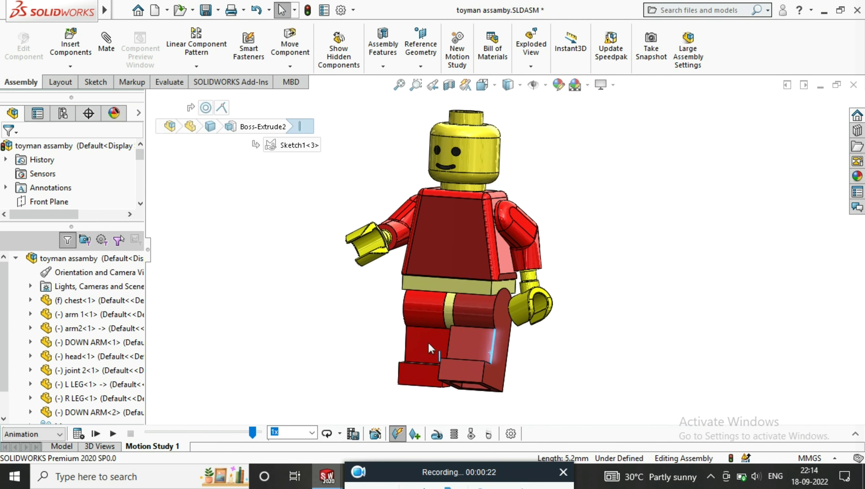
{"action": "left_click_drag", "start_coordinate": [446, 356], "coordinate": [417, 355]}
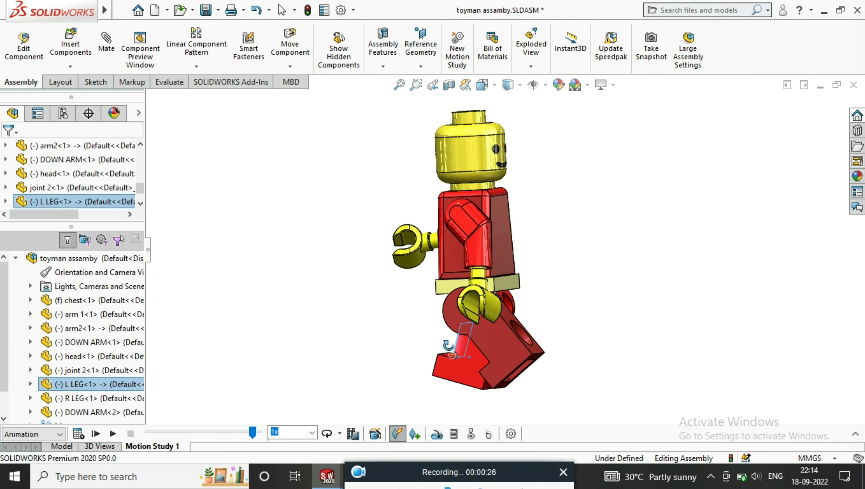
Step: In side view, rotate the right lower arm and hand, and lower the right arm beside the hip
{"action": "key", "text": "ctrl+3"}
{"action": "left_click", "coordinate": [507, 174]}
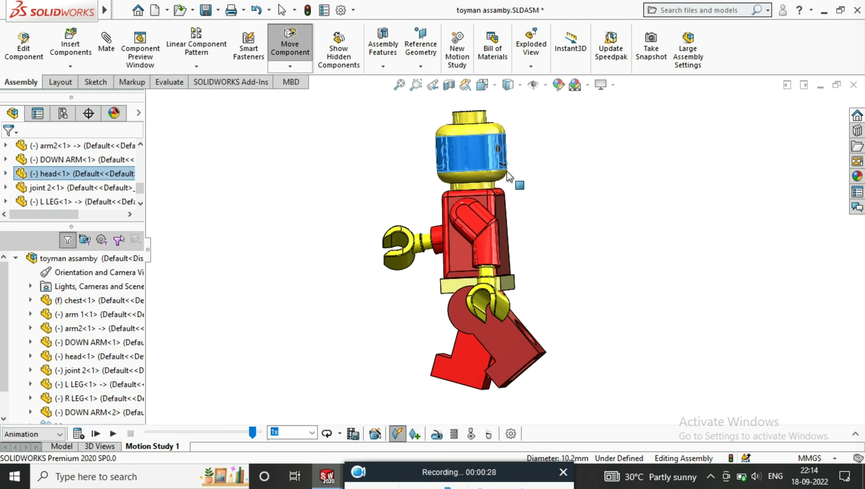
{"action": "left_click", "coordinate": [537, 183]}
{"action": "left_click", "coordinate": [486, 272]}
{"action": "left_click_drag", "start_coordinate": [486, 272], "coordinate": [418, 264]}
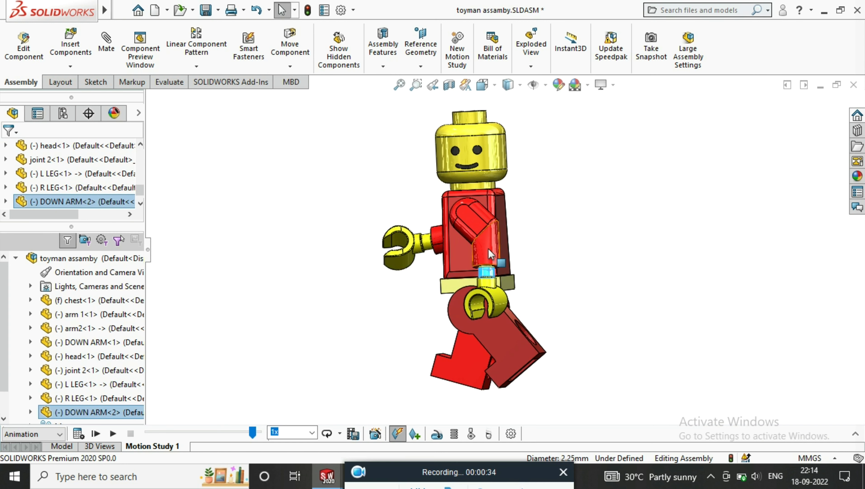
{"action": "left_click_drag", "start_coordinate": [488, 248], "coordinate": [506, 270]}
{"action": "left_click", "coordinate": [590, 265]}
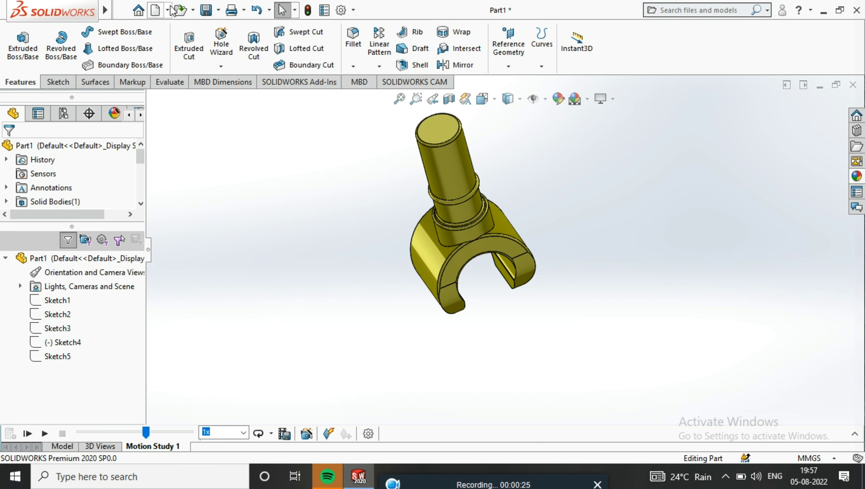
Step: Create a new part and start a sketch on the Top Plane, viewed face-on
{"action": "left_click", "coordinate": [194, 10]}
{"action": "left_click", "coordinate": [155, 10]}
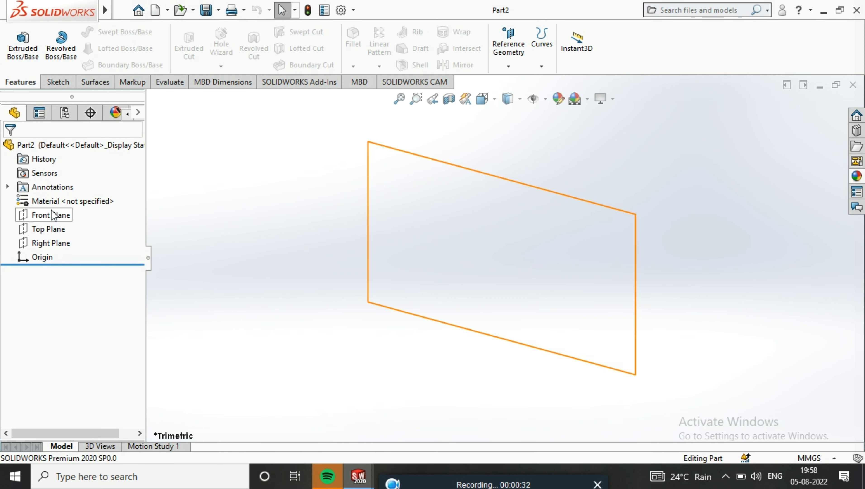
{"action": "left_click", "coordinate": [48, 228]}
{"action": "right_click", "coordinate": [491, 283]}
{"action": "left_click", "coordinate": [582, 257]}
{"action": "right_click", "coordinate": [546, 260]}
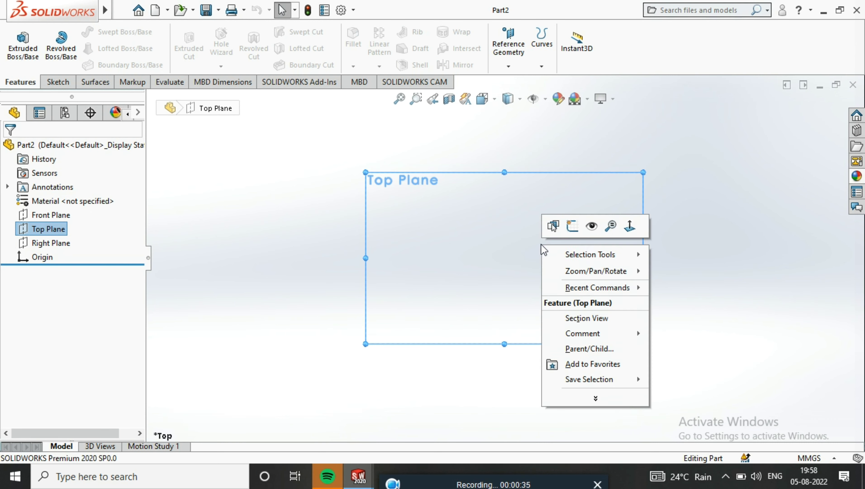
{"action": "left_click", "coordinate": [551, 225]}
Step: Draw two concentric circles centred on the origin
{"action": "left_click", "coordinate": [109, 32]}
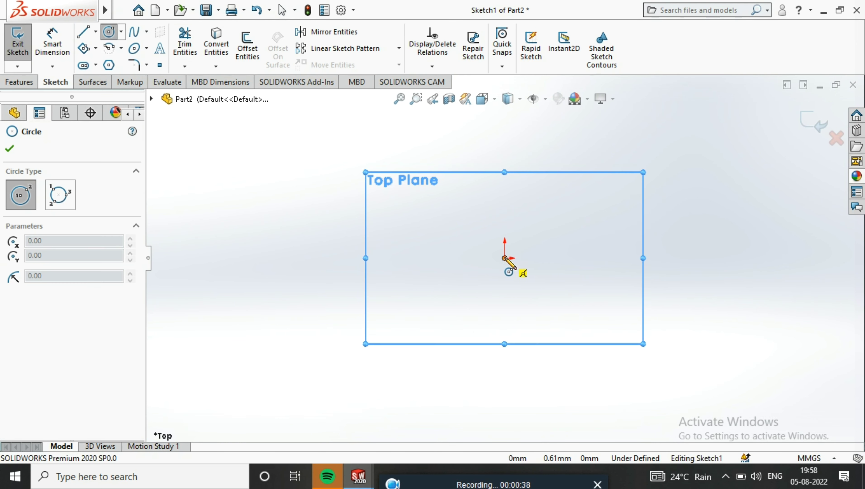
{"action": "left_click_drag", "start_coordinate": [504, 257], "coordinate": [561, 257]}
{"action": "left_click_drag", "start_coordinate": [504, 257], "coordinate": [588, 258]}
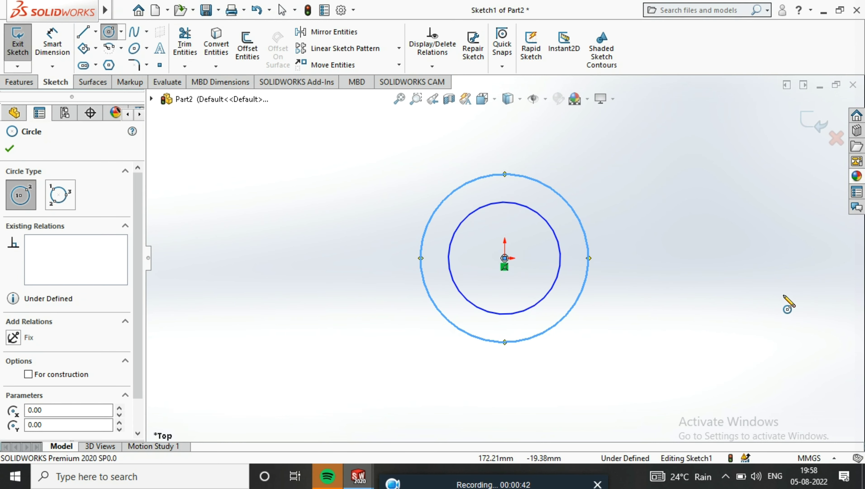
Step: Dimension the outer circle Ø5 and the inner circle Ø3
{"action": "left_click", "coordinate": [51, 36]}
{"action": "left_click", "coordinate": [577, 215]}
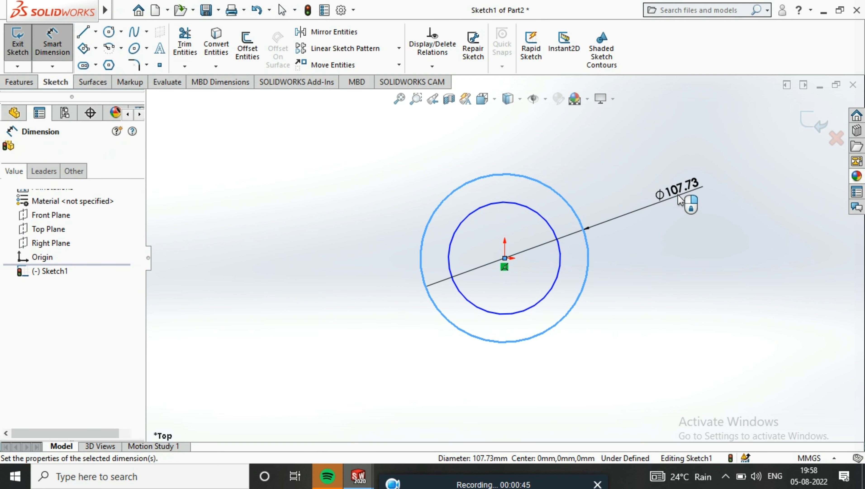
{"action": "left_click", "coordinate": [678, 195]}
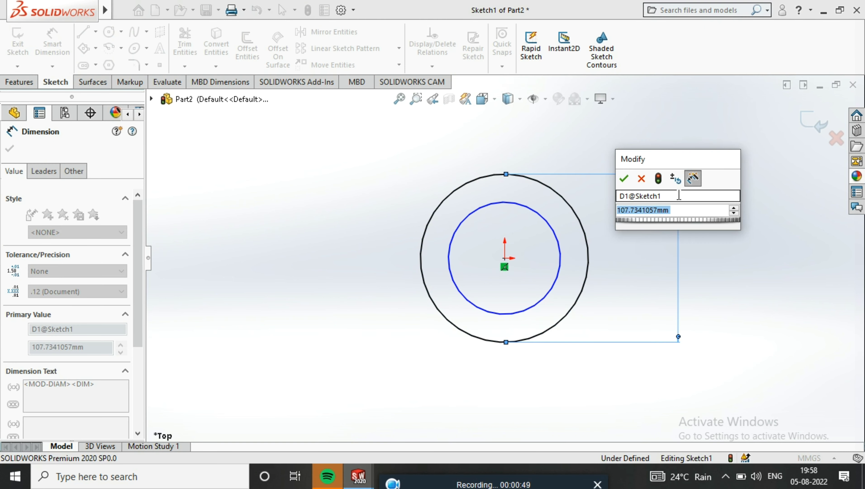
{"action": "type", "text": "5"}
{"action": "key", "text": "Return"}
{"action": "left_click", "coordinate": [563, 245]}
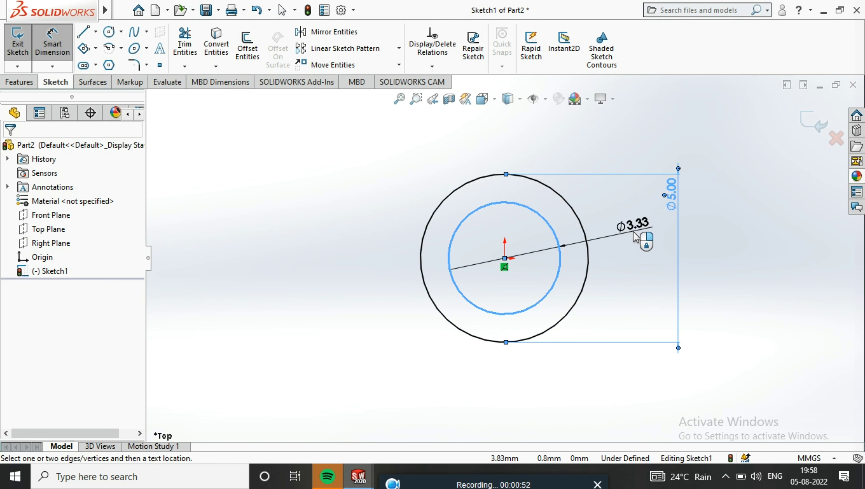
{"action": "left_click", "coordinate": [635, 236]}
{"action": "type", "text": "3.00mm"}
{"action": "key", "text": "Return"}
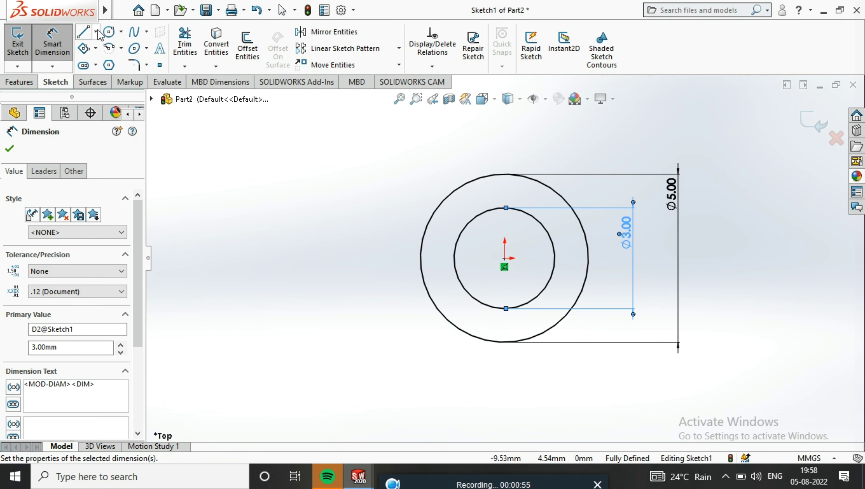
{"action": "left_click", "coordinate": [98, 31]}
Step: Draw a vertical centerline from the origin down below the circles
{"action": "left_click", "coordinate": [112, 63]}
{"action": "left_click", "coordinate": [505, 267]}
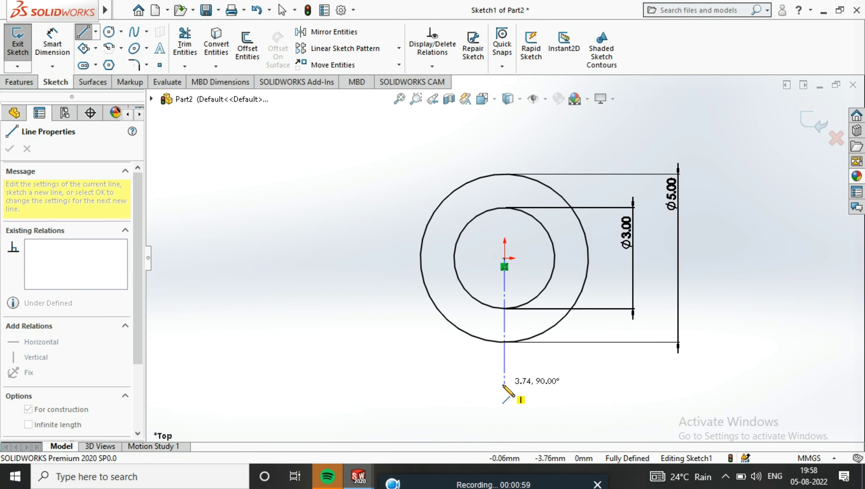
{"action": "left_click", "coordinate": [505, 388]}
{"action": "right_click", "coordinate": [536, 327]}
{"action": "left_click", "coordinate": [562, 335]}
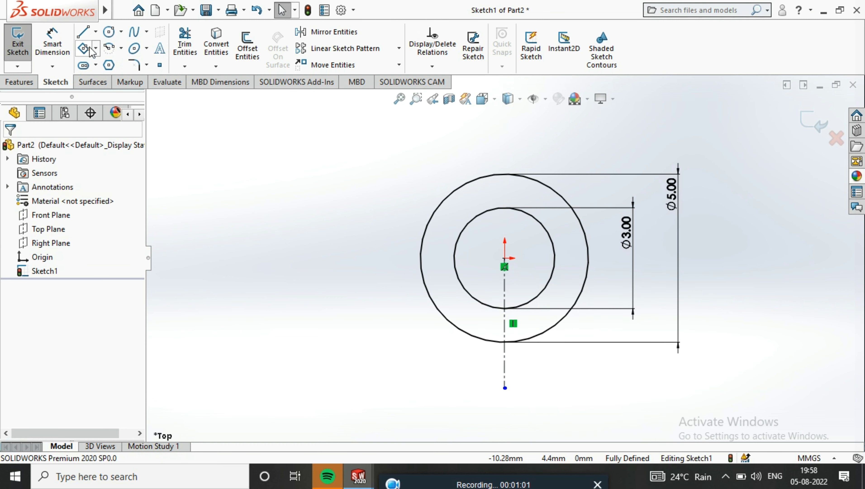
Step: Draw two vertical lines, one either side of the centerline, running down through the ring
{"action": "left_click", "coordinate": [82, 33]}
{"action": "left_click", "coordinate": [471, 280]}
{"action": "left_click", "coordinate": [471, 380]}
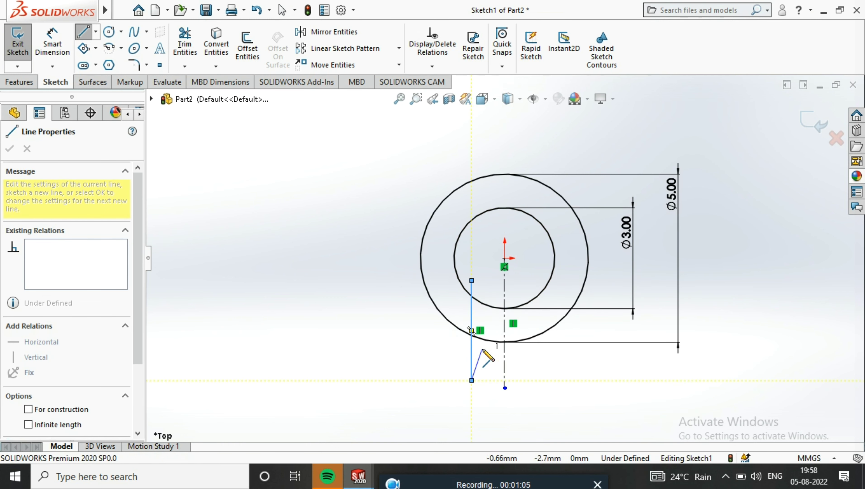
{"action": "right_click", "coordinate": [530, 274]}
{"action": "left_click", "coordinate": [558, 290]}
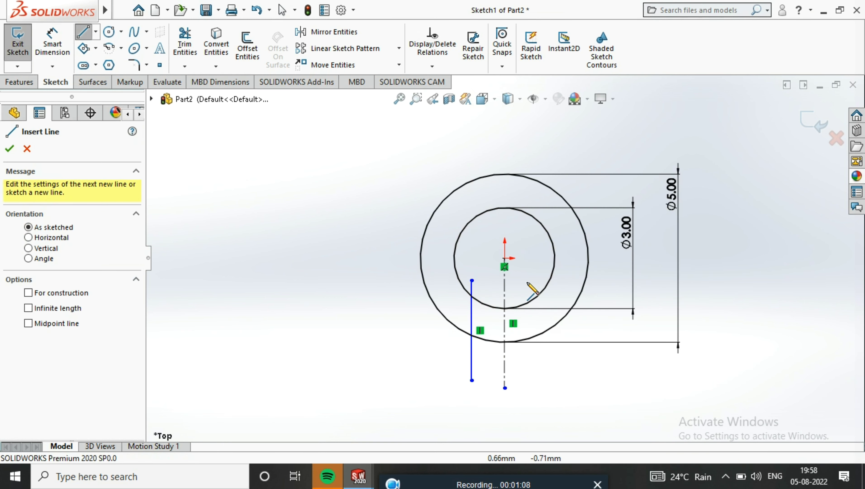
{"action": "left_click", "coordinate": [526, 280]}
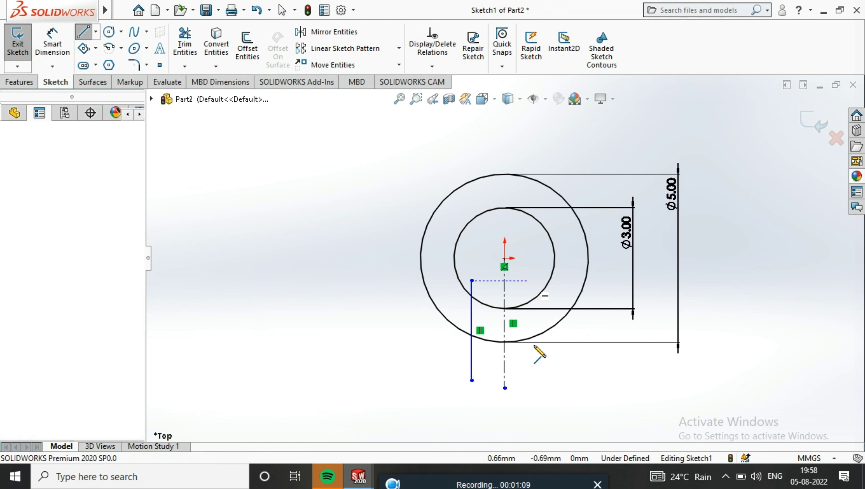
{"action": "left_click", "coordinate": [526, 381]}
{"action": "right_click", "coordinate": [539, 320]}
{"action": "left_click", "coordinate": [564, 334]}
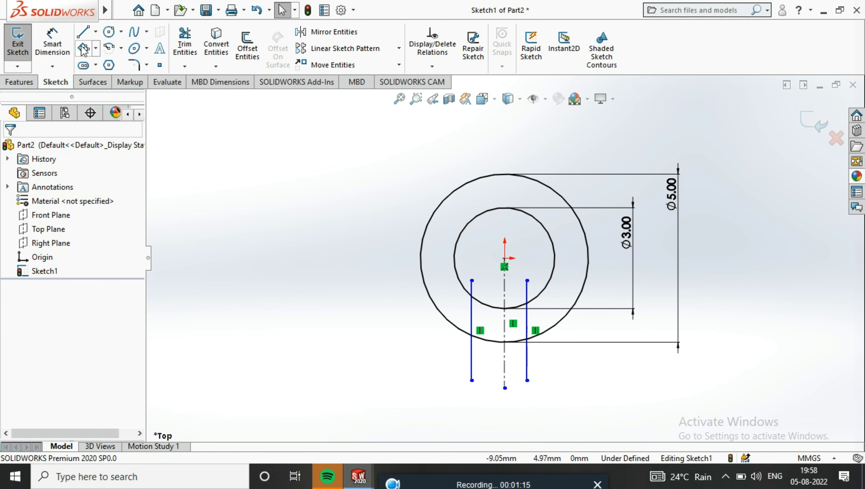
Step: Trim the line ends and bottom arcs to open the ring into a C shape
{"action": "left_click", "coordinate": [200, 70]}
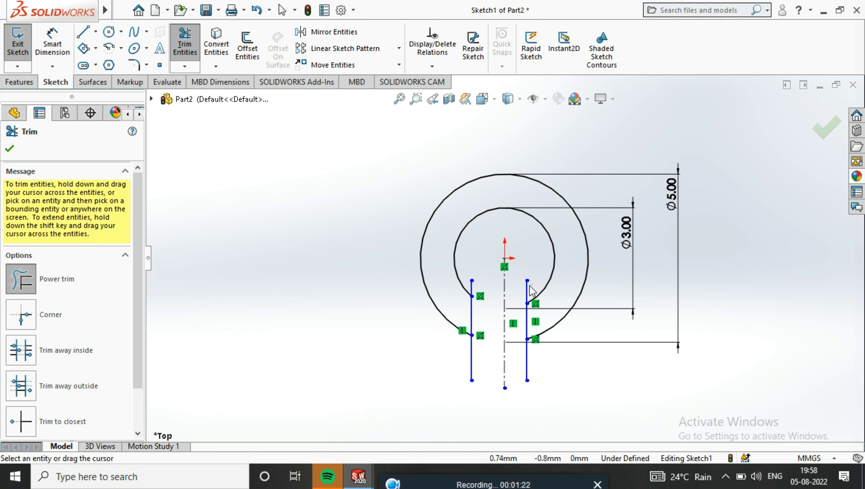
{"action": "left_click", "coordinate": [472, 289]}
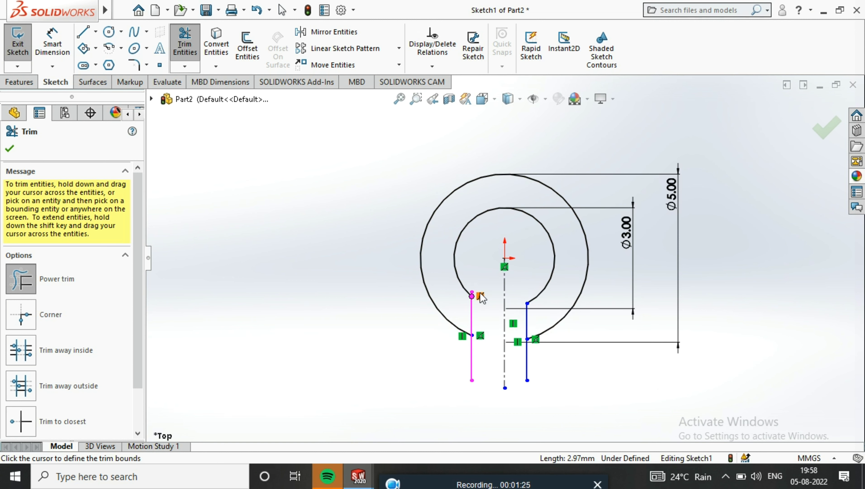
{"action": "scroll", "coordinate": [470, 282], "scroll_direction": "down", "scroll_amount": 5}
{"action": "scroll", "coordinate": [490, 268], "scroll_direction": "up", "scroll_amount": 3}
{"action": "scroll", "coordinate": [512, 275], "scroll_direction": "up", "scroll_amount": 2}
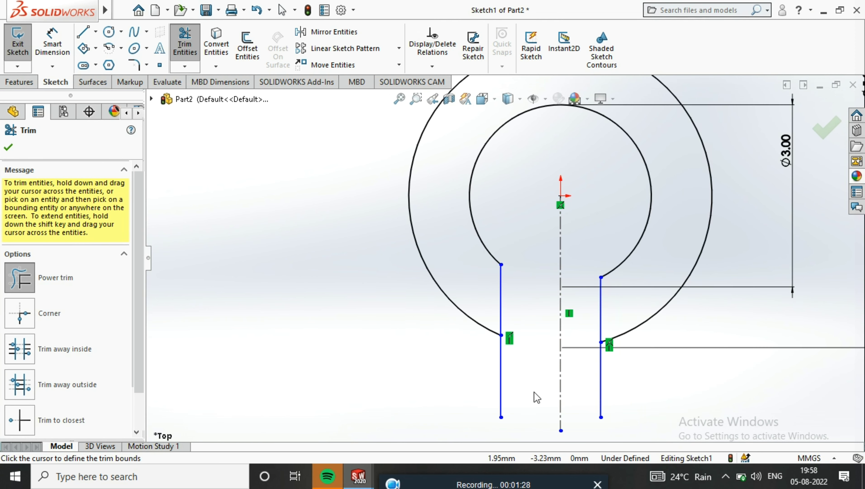
{"action": "left_click_drag", "start_coordinate": [612, 372], "coordinate": [598, 389]}
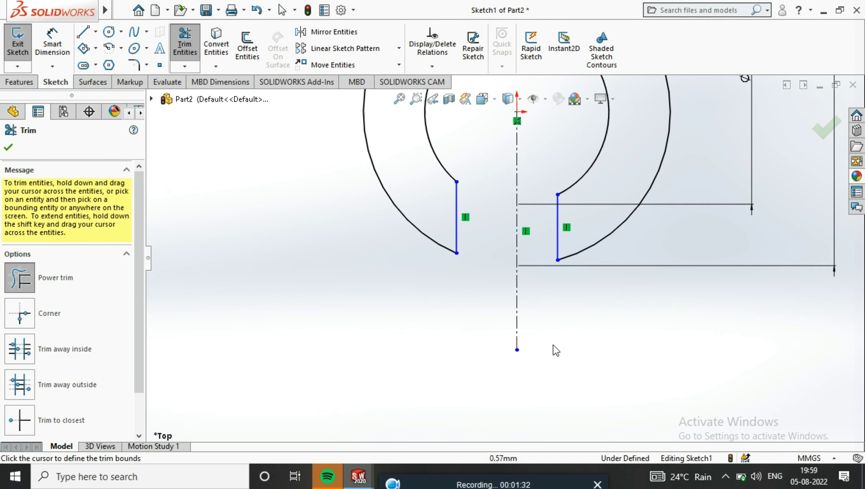
{"action": "scroll", "coordinate": [554, 347], "scroll_direction": "down", "scroll_amount": 2}
Step: Dimension the gap between the two vertical lines as 2.6 mm
{"action": "key", "text": "d"}
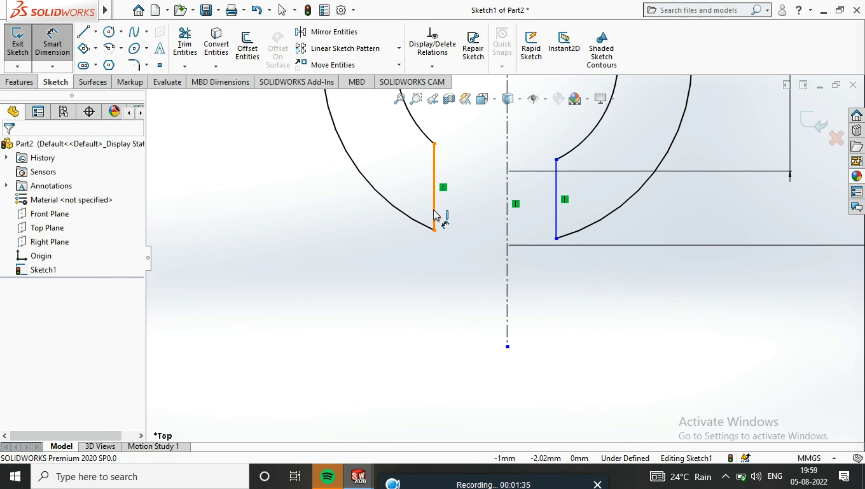
{"action": "left_click", "coordinate": [434, 211]}
{"action": "left_click", "coordinate": [557, 214]}
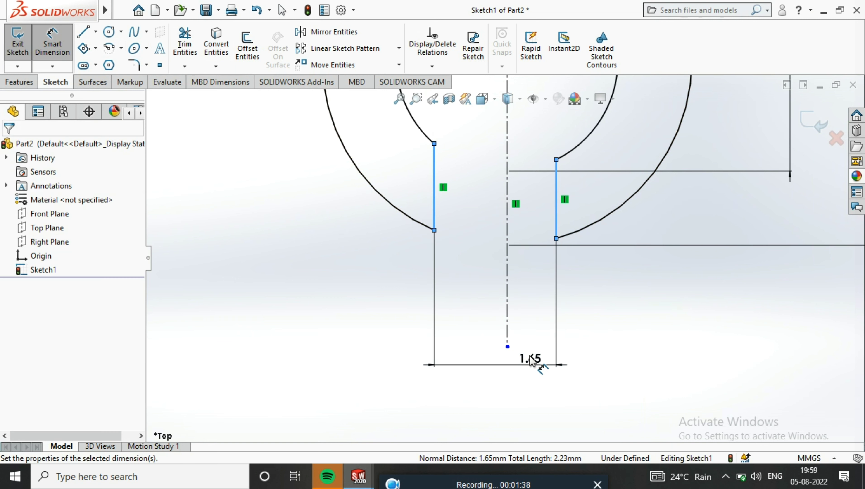
{"action": "left_click", "coordinate": [538, 363]}
{"action": "type", "text": "2.6"}
{"action": "key", "text": "Return"}
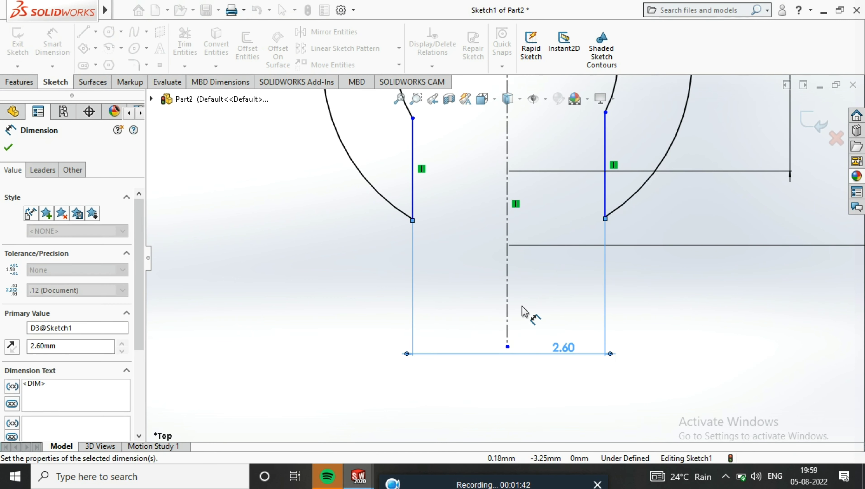
{"action": "key", "text": "Escape"}
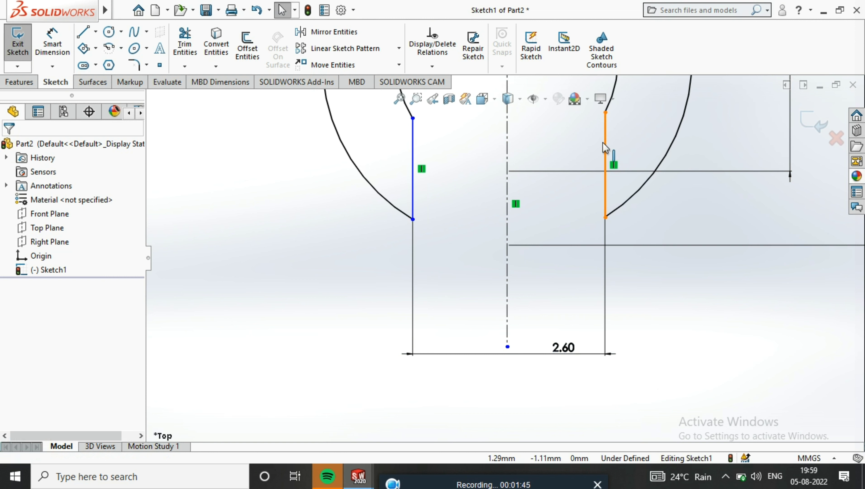
Step: Make the two vertical lines symmetric about the centerline and exit the sketch
{"action": "left_click", "coordinate": [604, 143]}
{"action": "left_click", "coordinate": [415, 151], "text": "ctrl"}
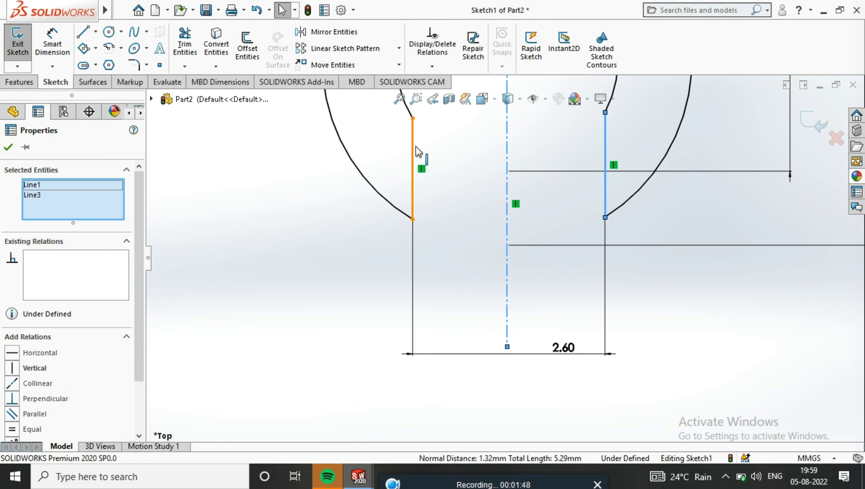
{"action": "left_click", "coordinate": [413, 151], "text": "ctrl"}
{"action": "left_click", "coordinate": [12, 428]}
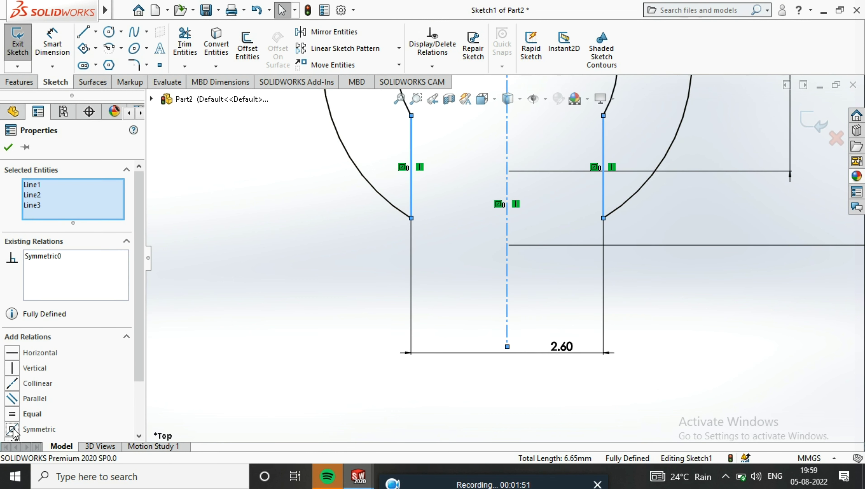
{"action": "left_click", "coordinate": [7, 148]}
{"action": "left_click", "coordinate": [807, 124]}
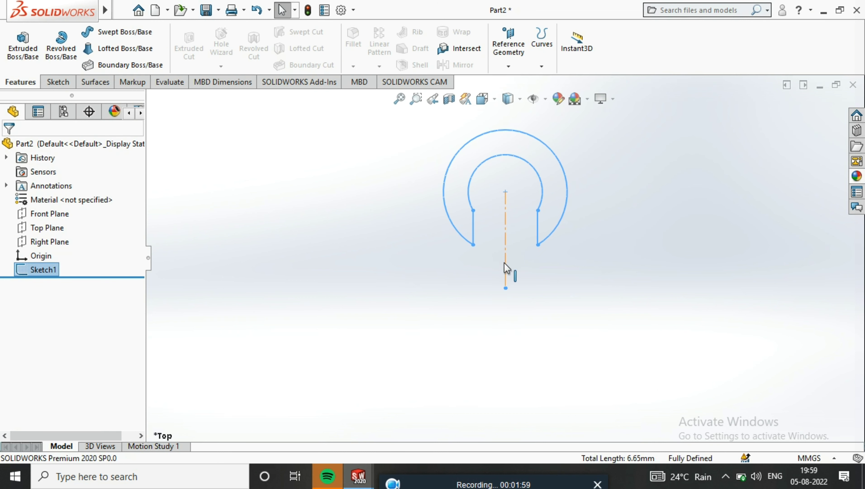
Step: Extrude the C-shaped sketch to a blind depth of 4.45 mm
{"action": "left_click", "coordinate": [33, 65]}
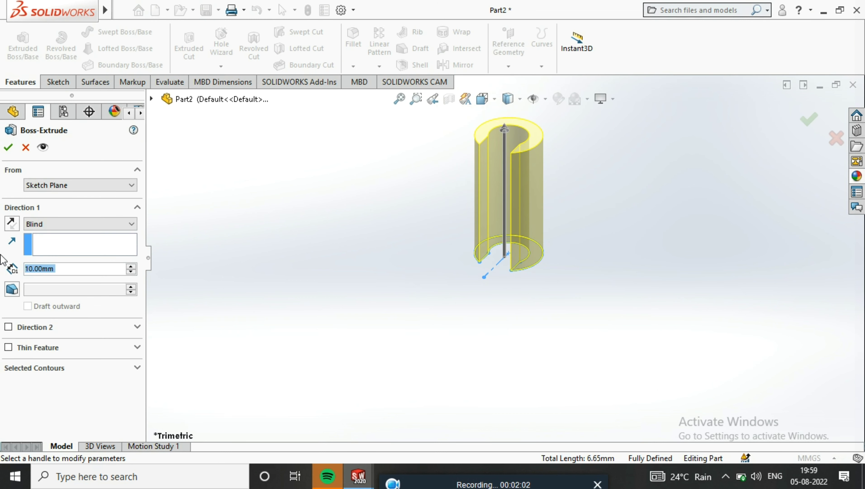
{"action": "type", "text": "4.45"}
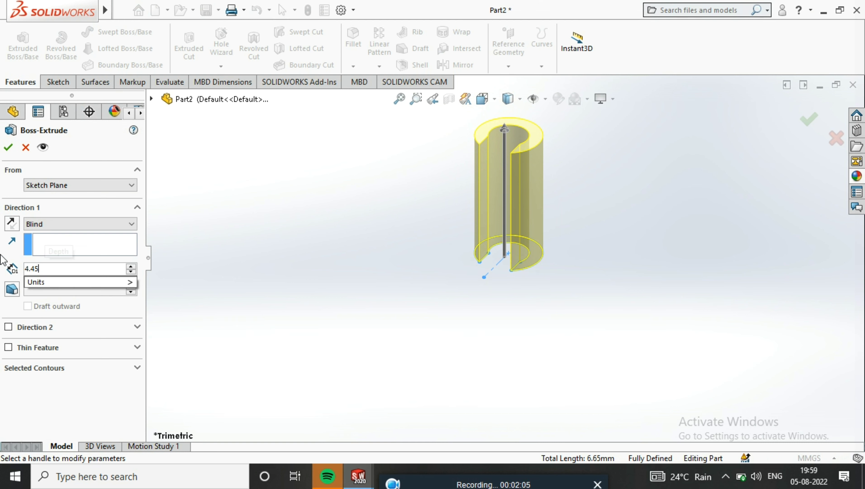
{"action": "key", "text": "Return"}
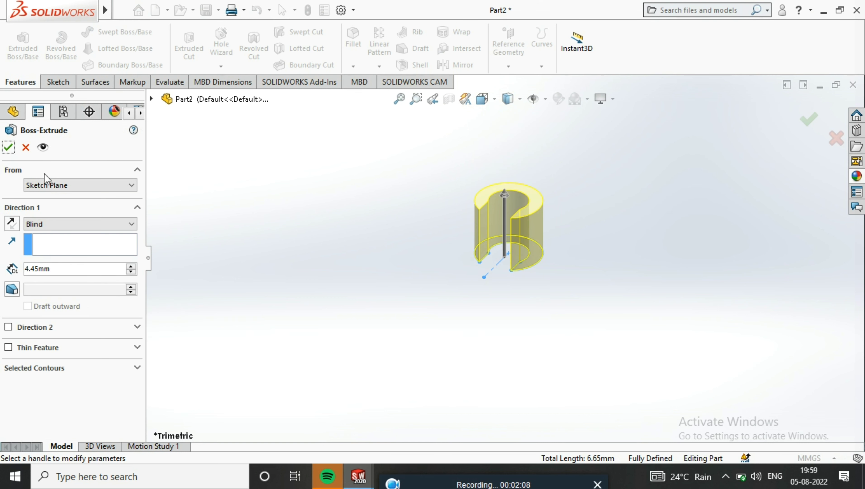
{"action": "left_click", "coordinate": [807, 120]}
{"action": "middle_click_drag", "start_coordinate": [761, 174], "coordinate": [585, 181]}
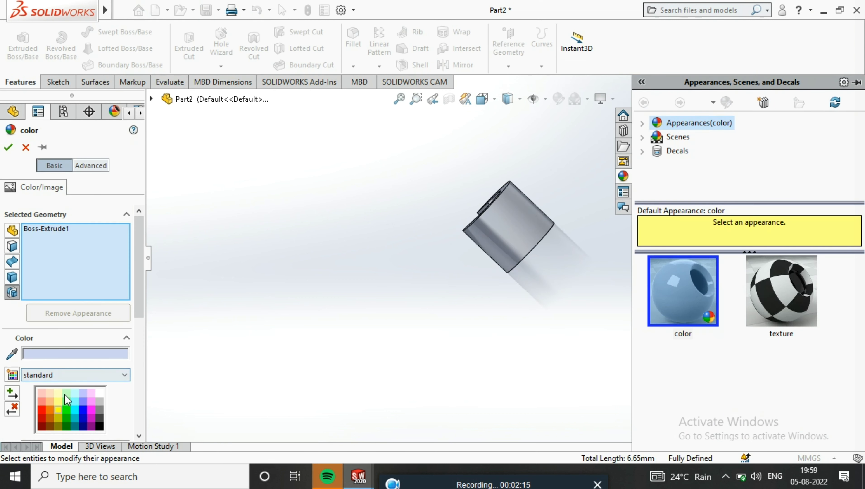
Step: Colour the part yellow and switch to the Plain White background scene
{"action": "left_click", "coordinate": [8, 147]}
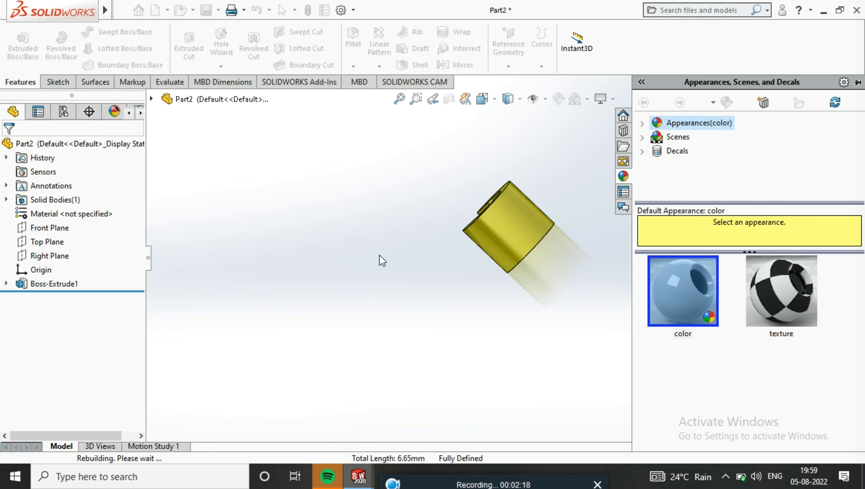
{"action": "middle_click_drag", "start_coordinate": [380, 257], "coordinate": [476, 290]}
{"action": "left_click", "coordinate": [586, 99]}
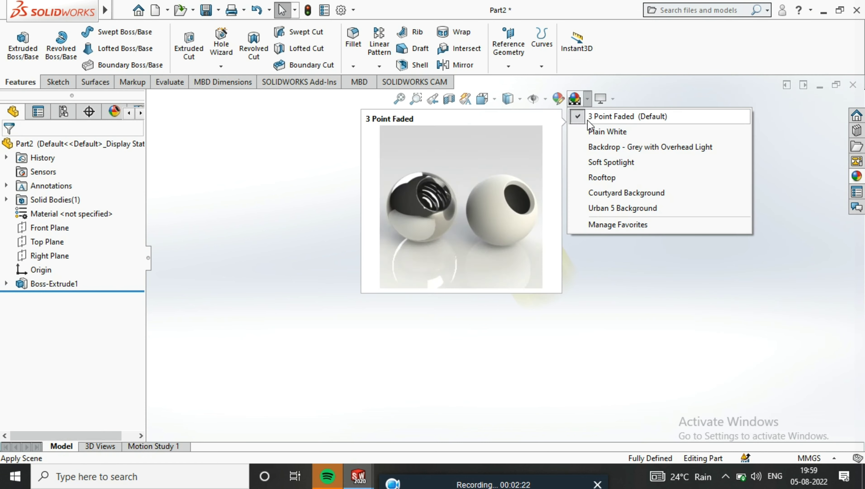
{"action": "left_click", "coordinate": [595, 132]}
{"action": "mouse_move", "coordinate": [560, 230]}
{"action": "middle_mouse_down"}
{"action": "mouse_move", "coordinate": [572, 301]}
{"action": "mouse_move", "coordinate": [501, 245]}
{"action": "mouse_move", "coordinate": [705, 166]}
{"action": "mouse_move", "coordinate": [145, 252]}
{"action": "middle_mouse_up"}
Step: Start a new sketch on the Right Plane, viewed face-on
{"action": "left_click", "coordinate": [65, 252]}
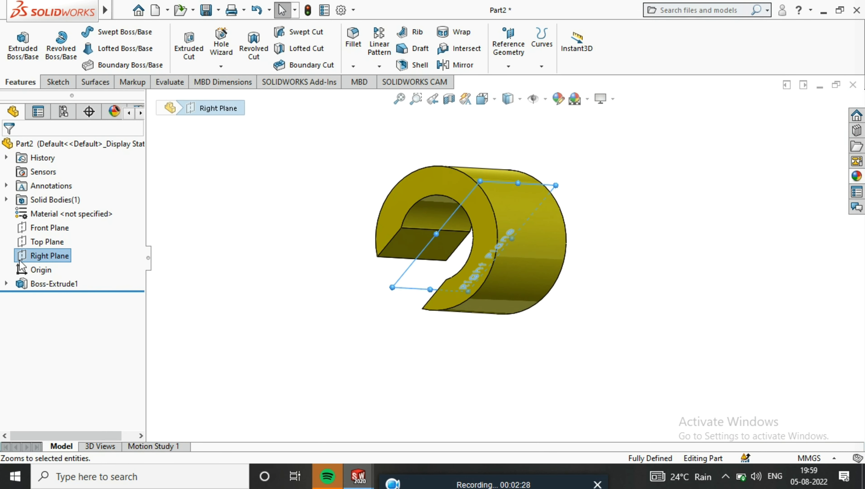
{"action": "right_click", "coordinate": [55, 253]}
{"action": "left_click", "coordinate": [116, 235]}
{"action": "right_click", "coordinate": [61, 257]}
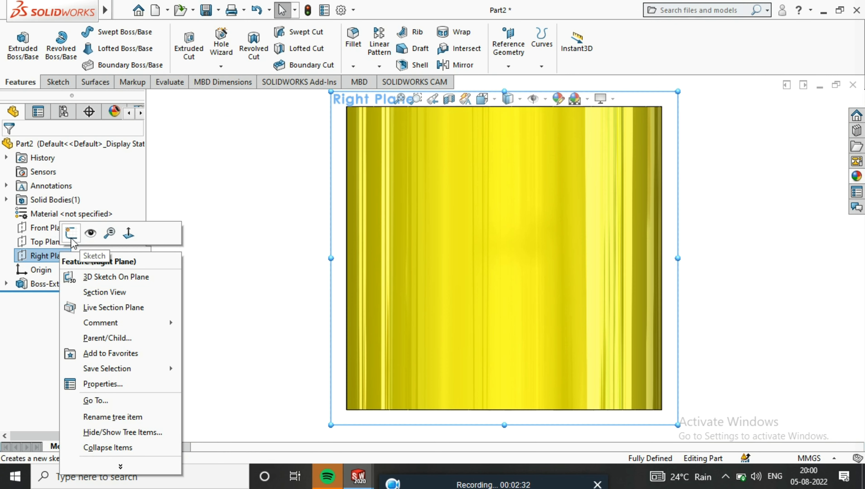
{"action": "left_click", "coordinate": [90, 235]}
Step: Draw a centre-point arc on the clip's face
{"action": "left_click", "coordinate": [107, 49]}
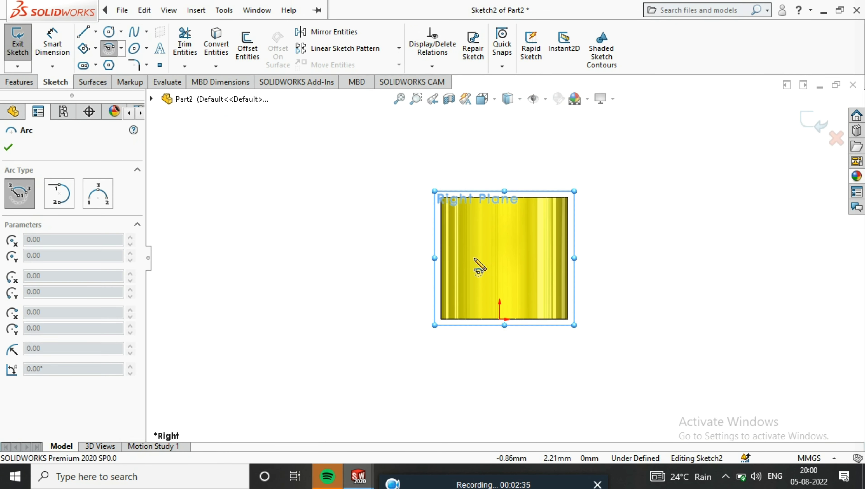
{"action": "left_click", "coordinate": [471, 256]}
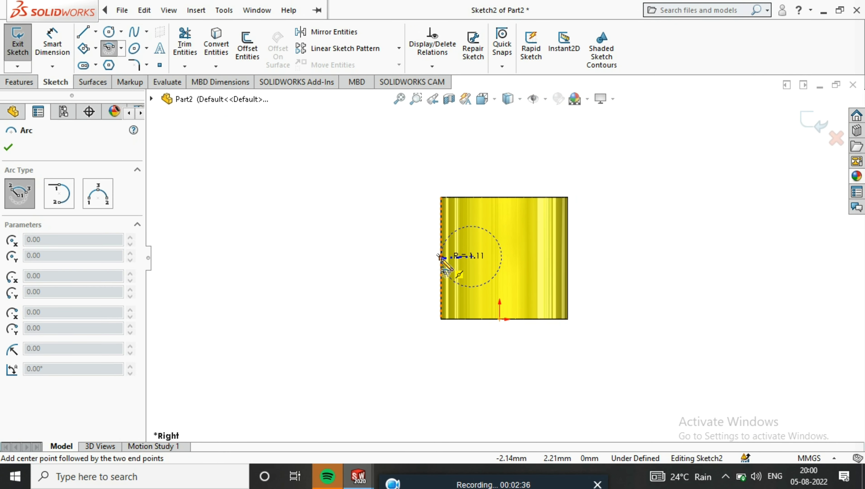
{"action": "left_click", "coordinate": [484, 304]}
Step: Dimension the arc endpoints 1.65 from the top edge and 1.84 from the right edge
{"action": "left_click", "coordinate": [52, 43]}
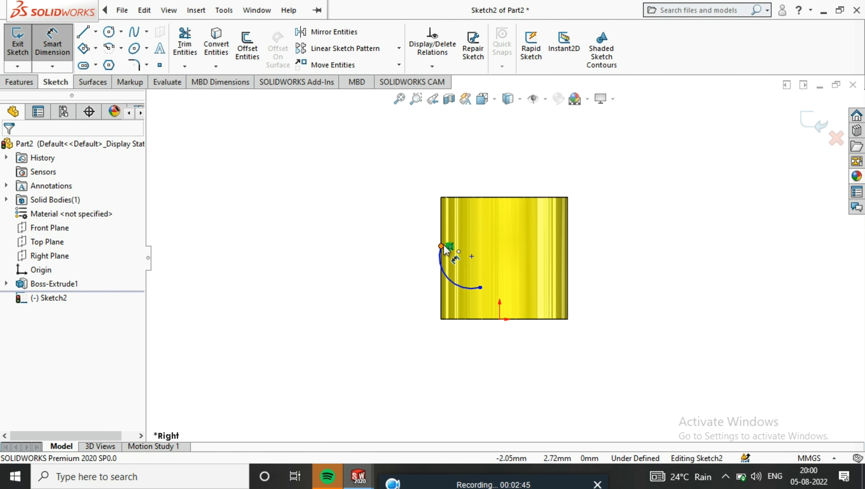
{"action": "left_click", "coordinate": [442, 246]}
{"action": "left_click", "coordinate": [359, 205]}
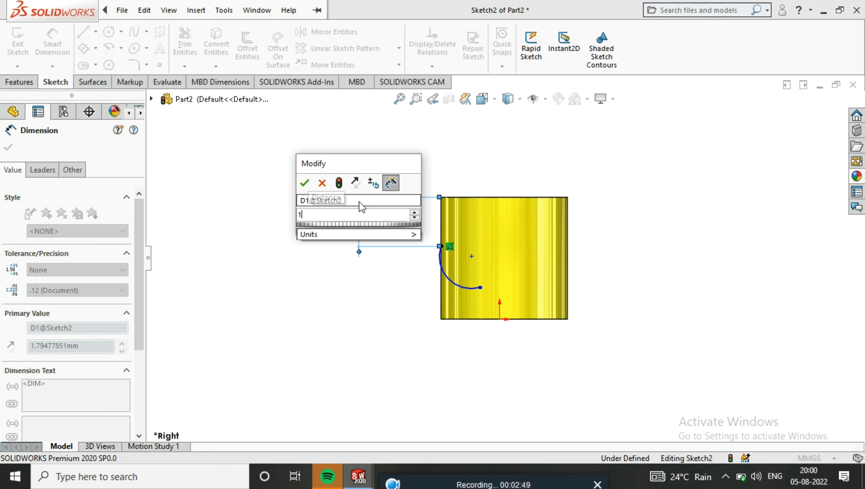
{"action": "type", "text": "1.65"}
{"action": "key", "text": "Return"}
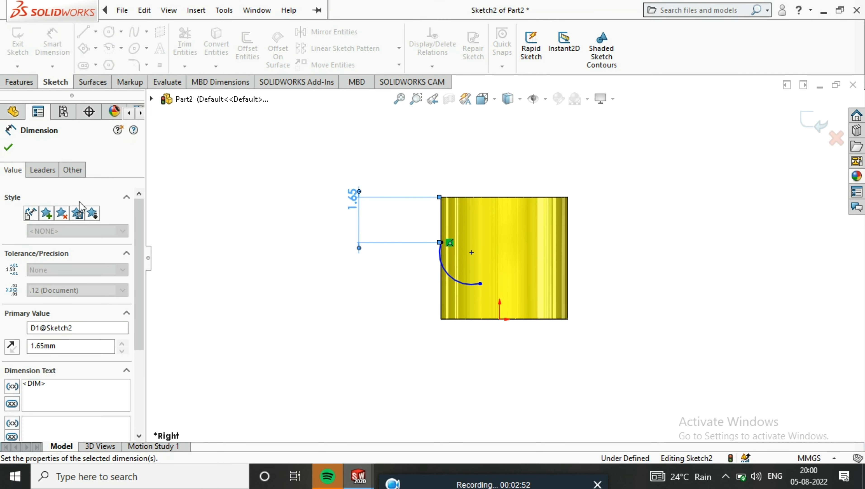
{"action": "left_click", "coordinate": [480, 283]}
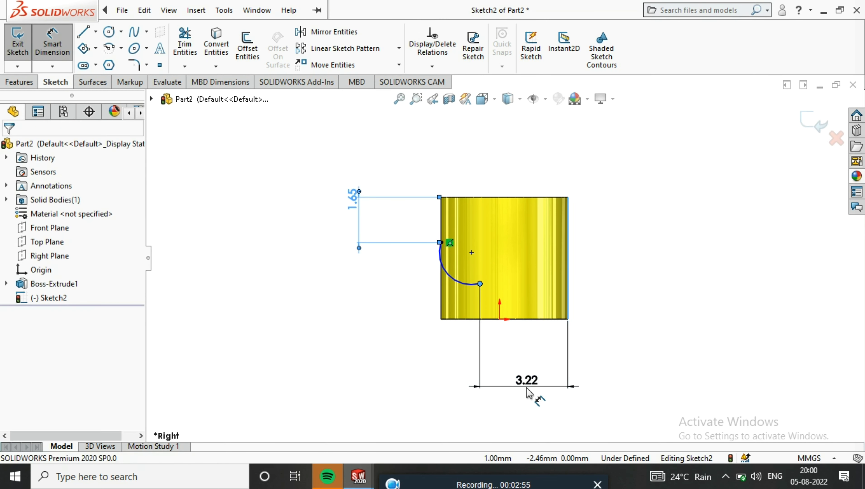
{"action": "left_click", "coordinate": [534, 394]}
{"action": "type", "text": "1.8"}
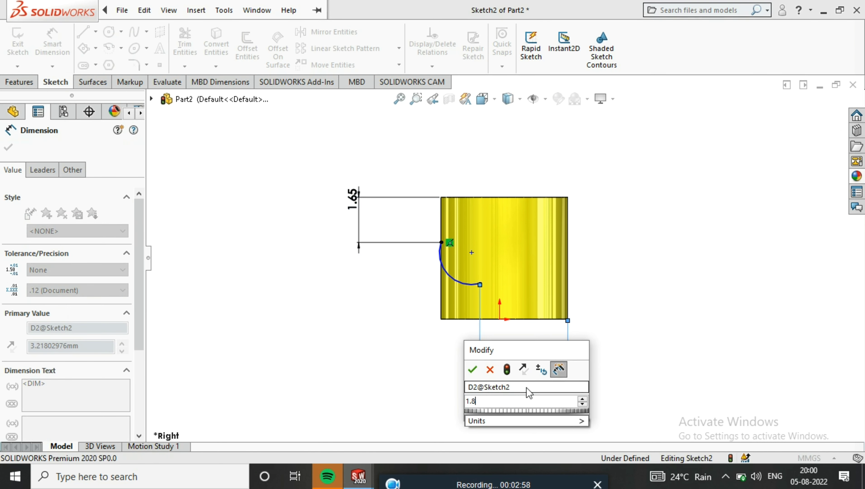
{"action": "type", "text": "4"}
{"action": "key", "text": "Return"}
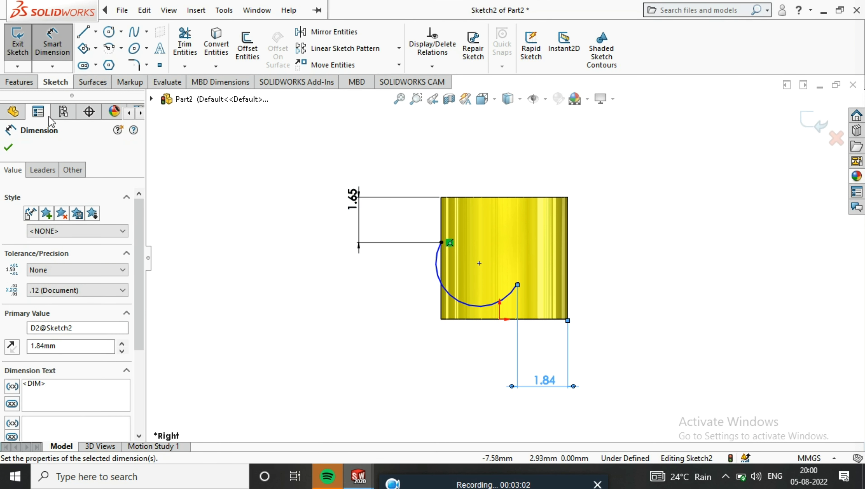
{"action": "left_click", "coordinate": [8, 148]}
Step: Make the arc tangent to the clip's bottom edge and left edge
{"action": "left_click", "coordinate": [469, 305]}
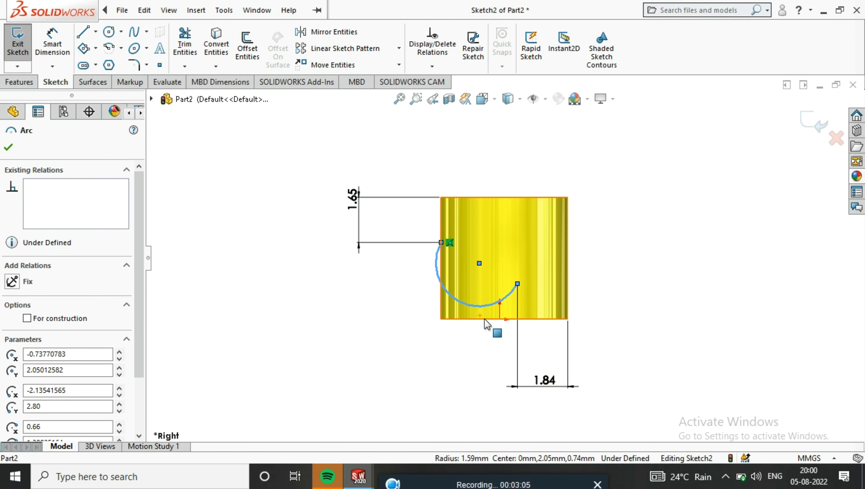
{"action": "left_click", "coordinate": [485, 320], "text": "ctrl"}
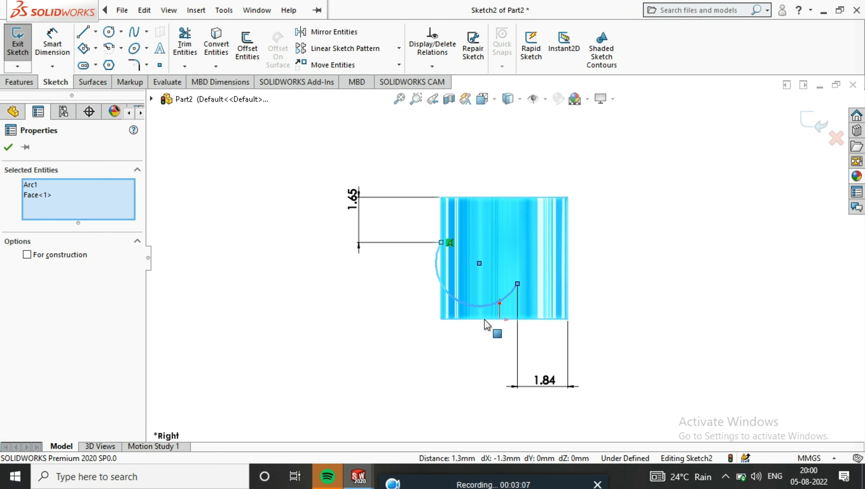
{"action": "right_click", "coordinate": [33, 200]}
{"action": "left_click", "coordinate": [62, 219]}
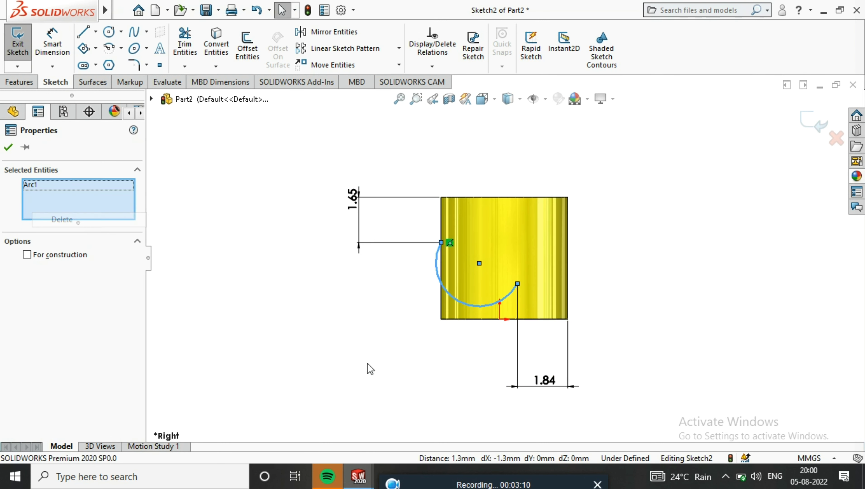
{"action": "left_click", "coordinate": [484, 321], "text": "ctrl"}
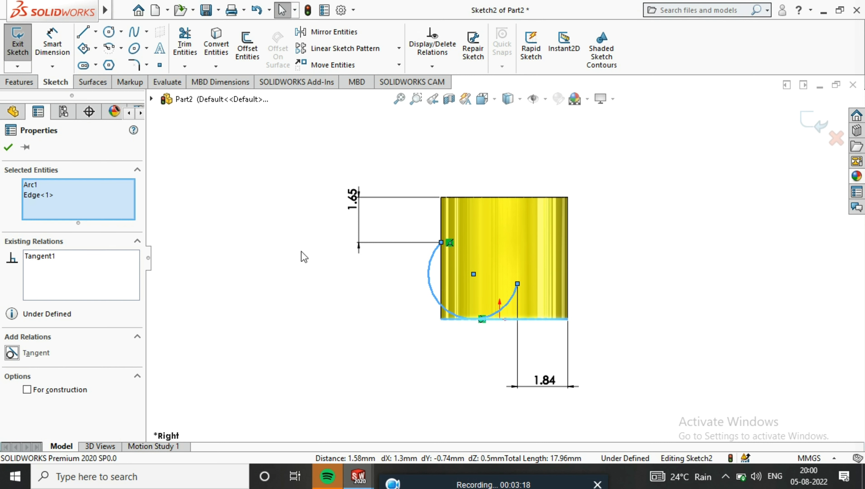
{"action": "left_click", "coordinate": [8, 148]}
{"action": "left_click", "coordinate": [430, 280]}
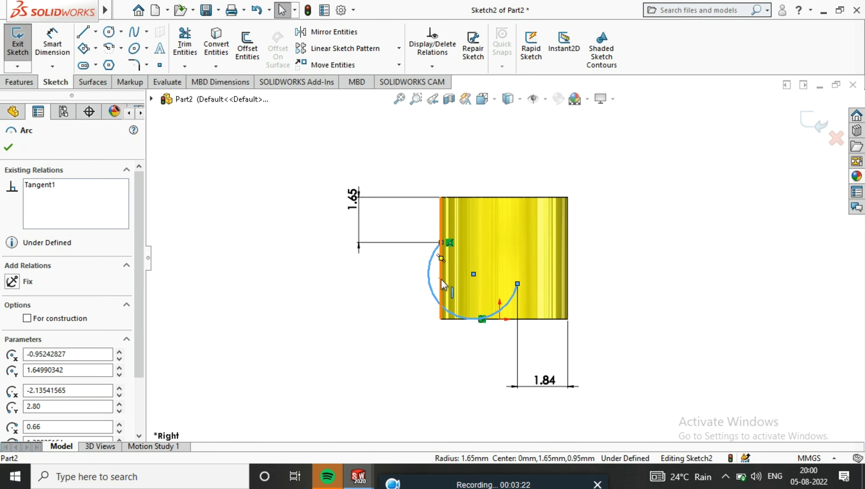
{"action": "left_click", "coordinate": [441, 287], "text": "ctrl"}
{"action": "left_click", "coordinate": [13, 353]}
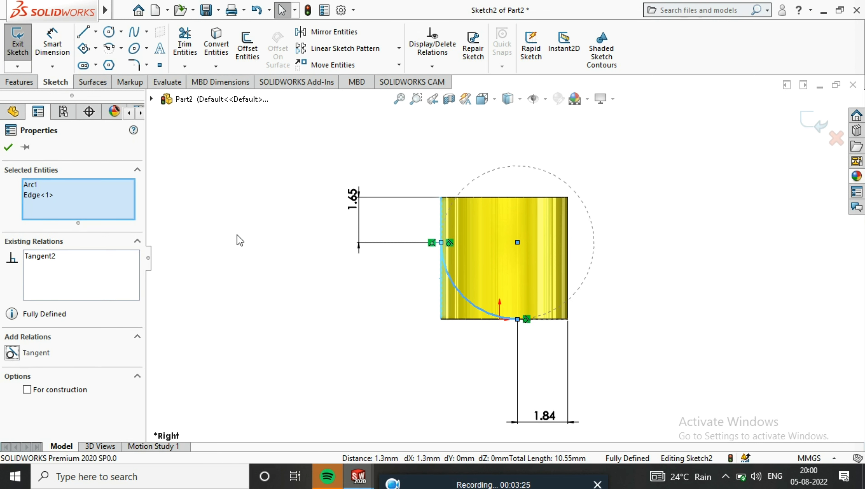
{"action": "scroll", "coordinate": [464, 237], "scroll_direction": "down", "scroll_amount": 5}
{"action": "left_click", "coordinate": [13, 148]}
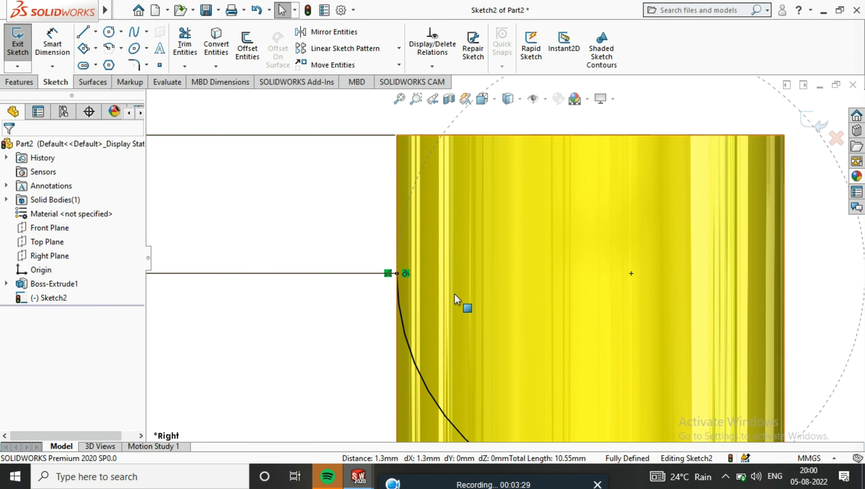
{"action": "scroll", "coordinate": [479, 274], "scroll_direction": "up", "scroll_amount": 5}
Step: Draw a closing line from the arc's upper end to the bottom corner
{"action": "left_click", "coordinate": [82, 33]}
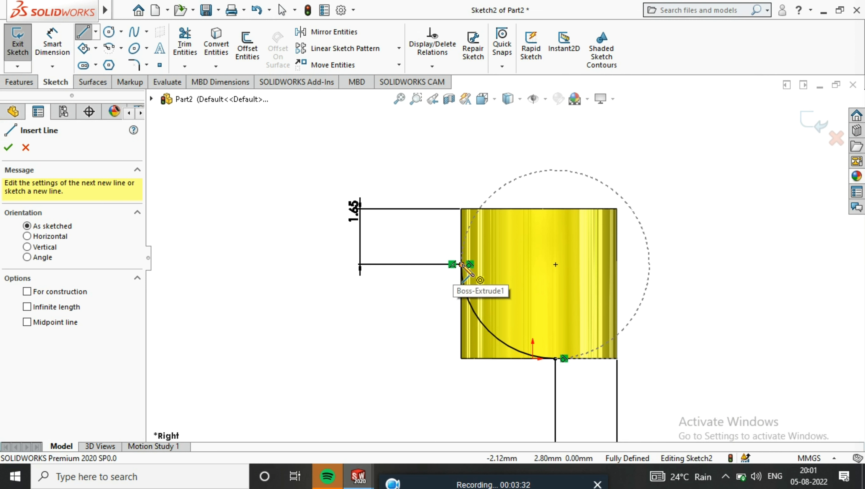
{"action": "left_click", "coordinate": [461, 264]}
{"action": "left_click", "coordinate": [555, 358]}
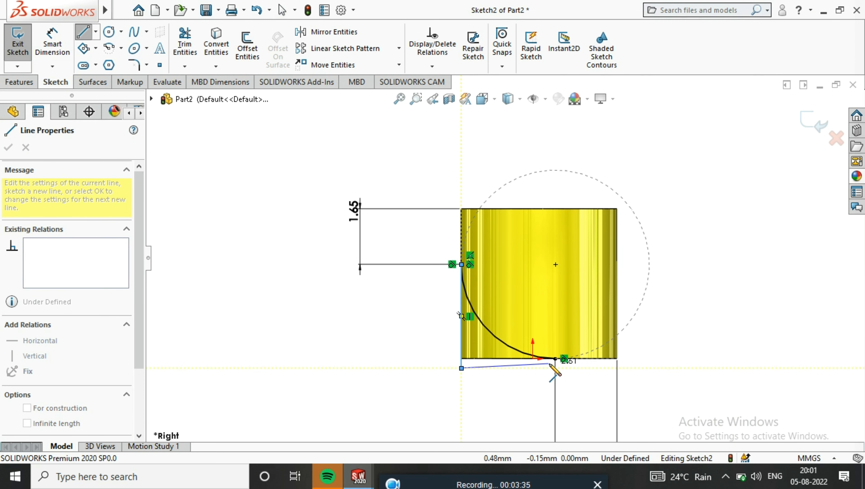
{"action": "right_click", "coordinate": [509, 362]}
{"action": "left_click", "coordinate": [549, 366]}
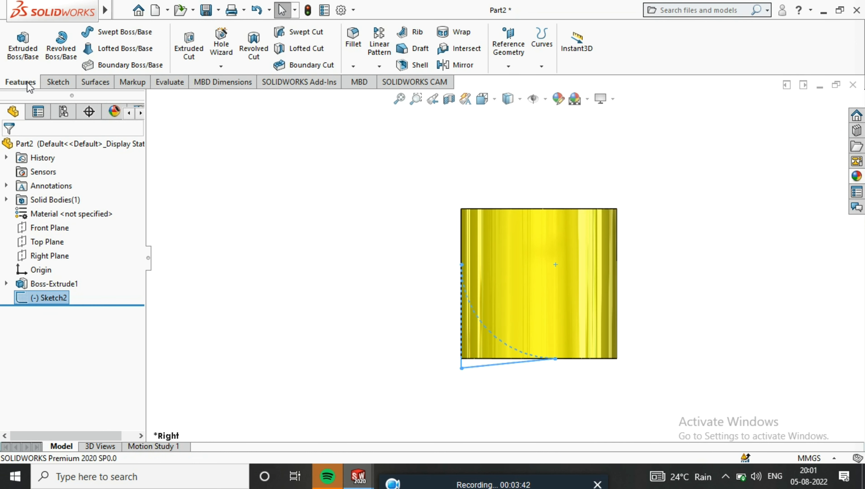
Step: Cut-extrude Sketch2 Mid Plane, 5.45 mm deep, through the whole part
{"action": "left_click", "coordinate": [175, 58]}
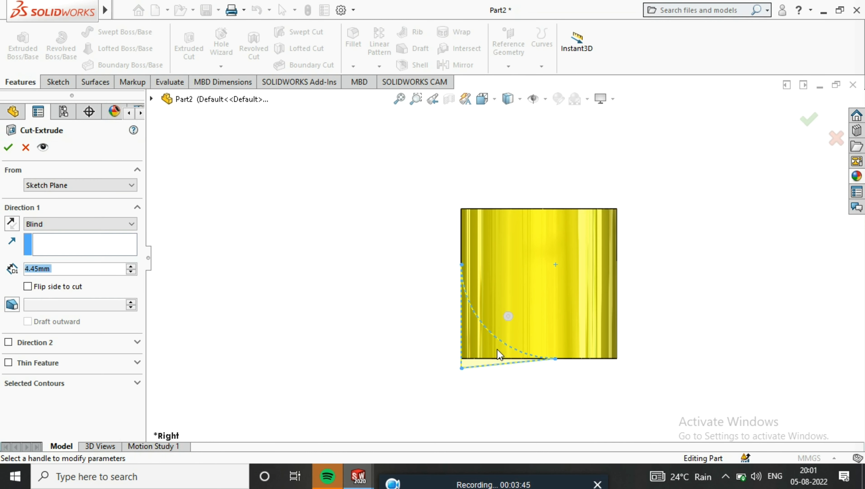
{"action": "middle_click_drag", "start_coordinate": [498, 354], "coordinate": [549, 362]}
{"action": "left_click", "coordinate": [61, 223]}
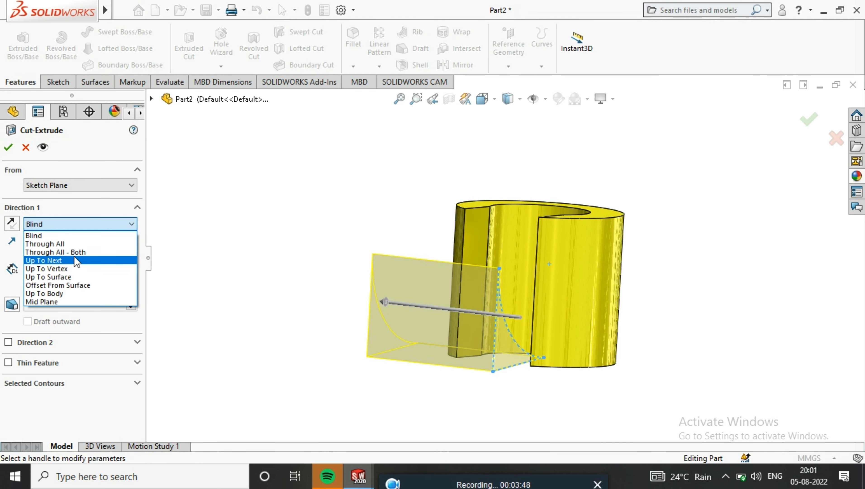
{"action": "left_click", "coordinate": [77, 301]}
{"action": "scroll", "coordinate": [547, 351], "scroll_direction": "down", "scroll_amount": 3}
{"action": "left_click_drag", "start_coordinate": [257, 221], "coordinate": [161, 189]}
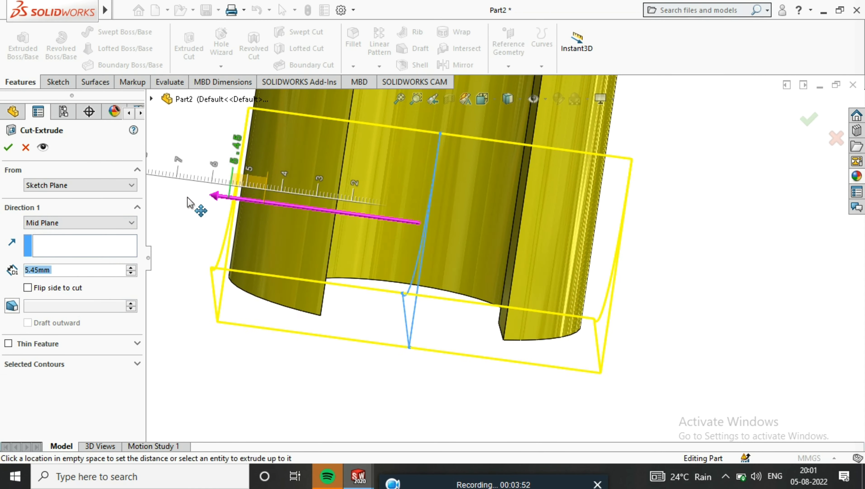
{"action": "left_click", "coordinate": [4, 151]}
{"action": "middle_click_drag", "start_coordinate": [421, 294], "coordinate": [493, 218]}
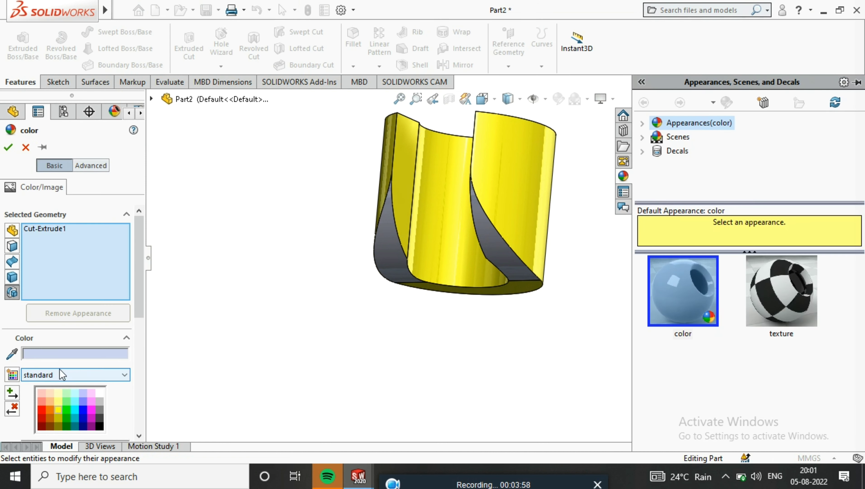
Step: Apply the yellow (255,255,0) appearance to the whole part
{"action": "scroll", "coordinate": [88, 387], "scroll_direction": "down", "scroll_amount": 2}
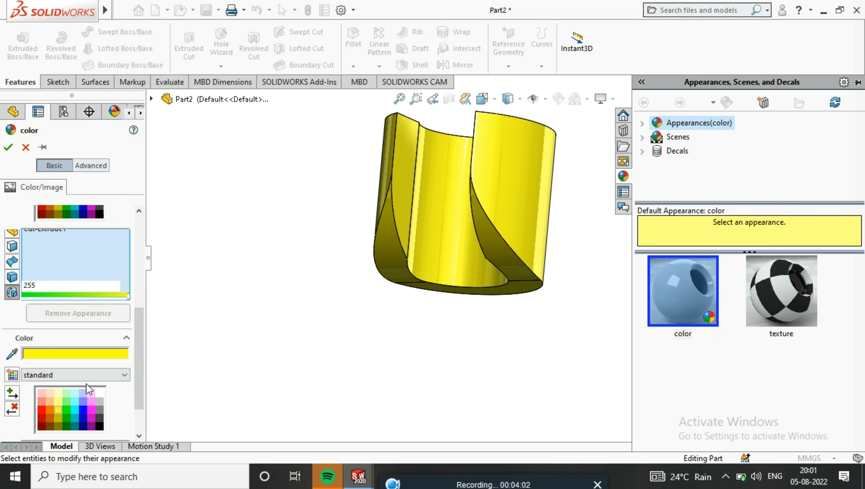
{"action": "scroll", "coordinate": [88, 389], "scroll_direction": "down", "scroll_amount": 3}
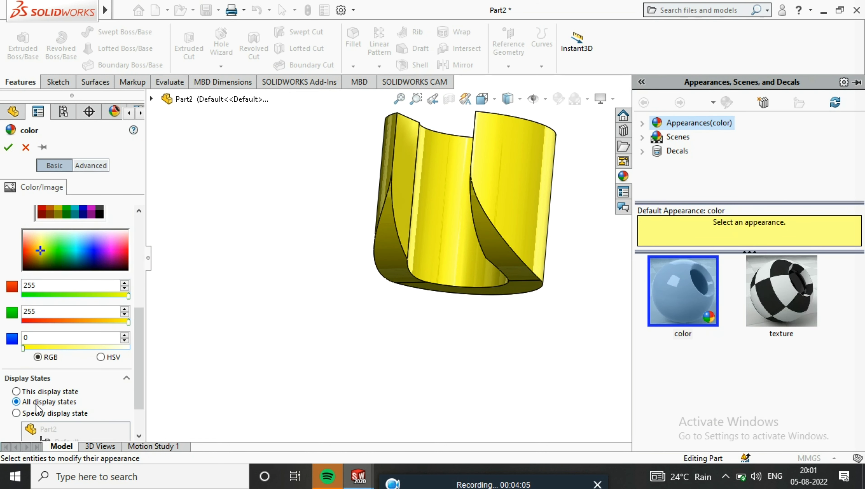
{"action": "scroll", "coordinate": [37, 407], "scroll_direction": "down", "scroll_amount": 2}
{"action": "scroll", "coordinate": [191, 323], "scroll_direction": "up", "scroll_amount": 3}
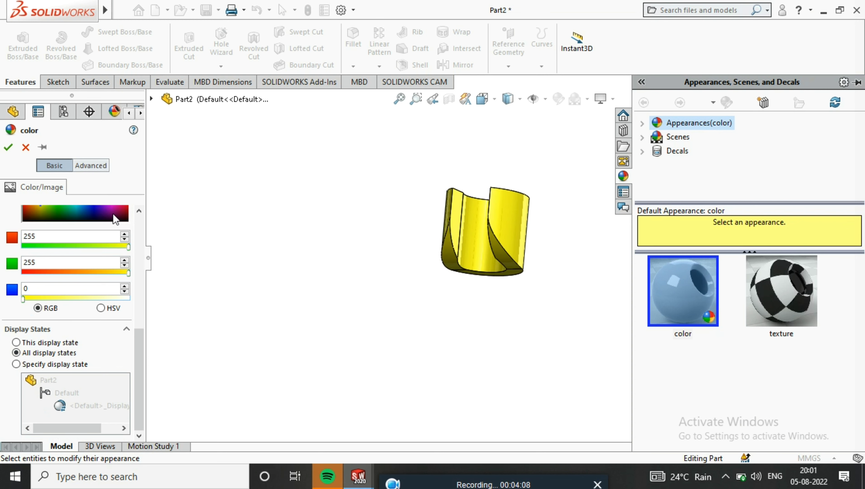
{"action": "left_click", "coordinate": [9, 148]}
{"action": "mouse_move", "coordinate": [574, 220]}
{"action": "middle_mouse_down"}
{"action": "mouse_move", "coordinate": [486, 378]}
{"action": "mouse_move", "coordinate": [497, 374]}
{"action": "mouse_move", "coordinate": [493, 328]}
{"action": "middle_mouse_up"}
{"action": "left_click", "coordinate": [49, 255]}
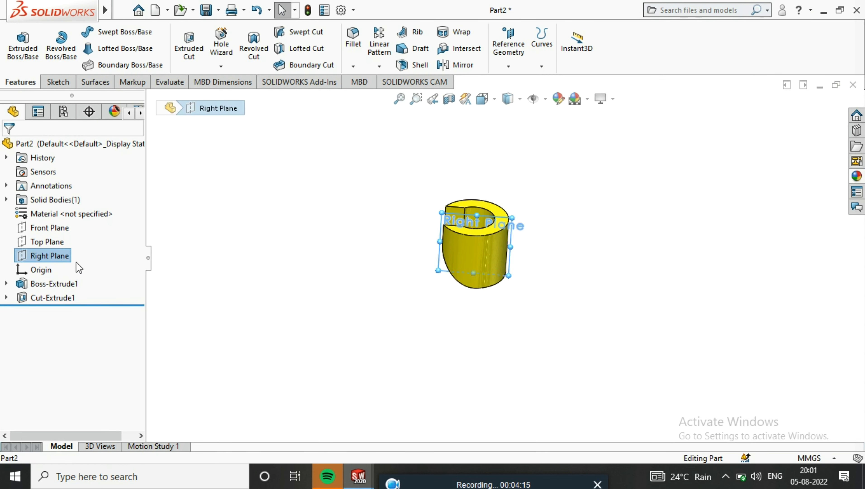
Step: Start a sketch on the Right Plane and draw a construction centerline from the part's side edge
{"action": "right_click", "coordinate": [62, 255]}
{"action": "left_click", "coordinate": [111, 236]}
{"action": "right_click", "coordinate": [62, 255]}
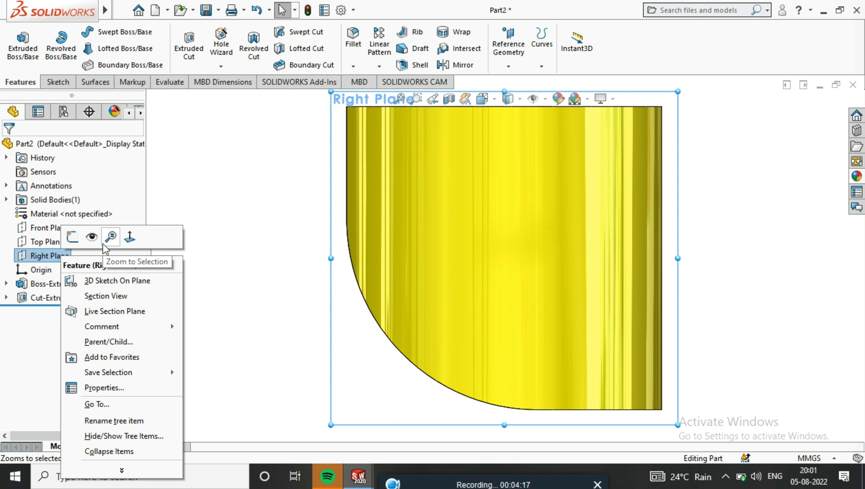
{"action": "left_click", "coordinate": [76, 237]}
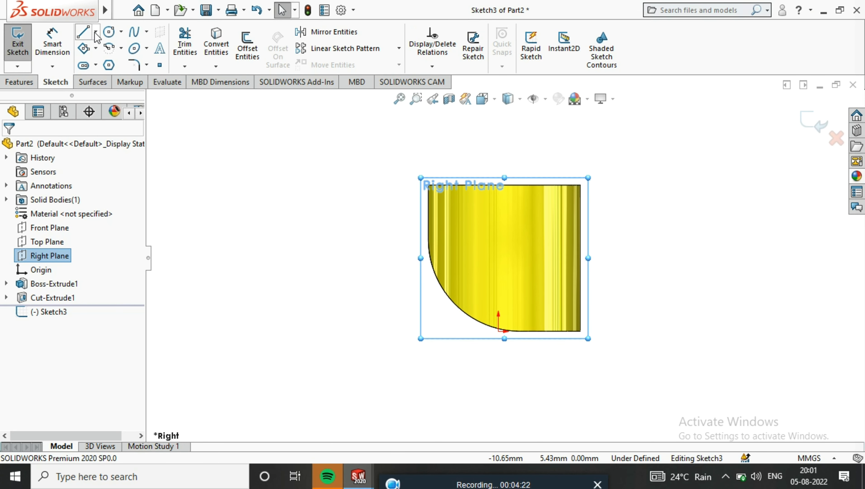
{"action": "left_click", "coordinate": [96, 32]}
{"action": "left_click", "coordinate": [110, 62]}
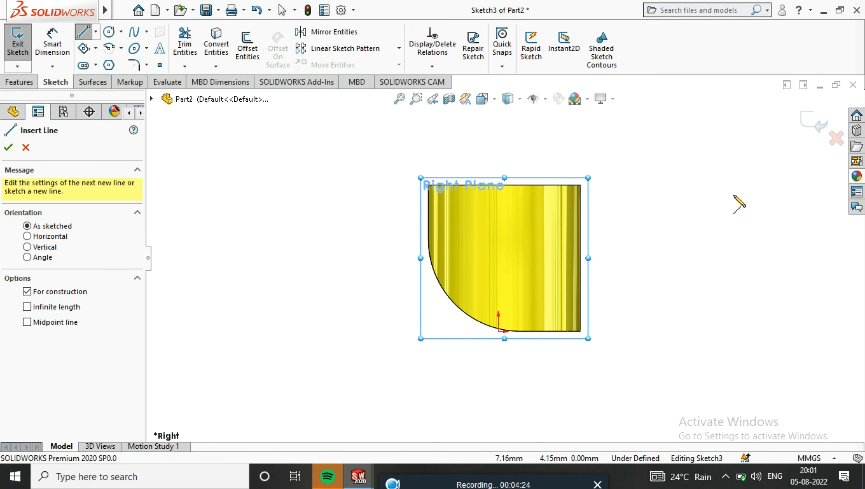
{"action": "left_click", "coordinate": [581, 275]}
{"action": "left_click", "coordinate": [731, 313]}
Step: Dimension the centerline at 77.16° from the side edge and 6.61 mm long
{"action": "left_click", "coordinate": [69, 51]}
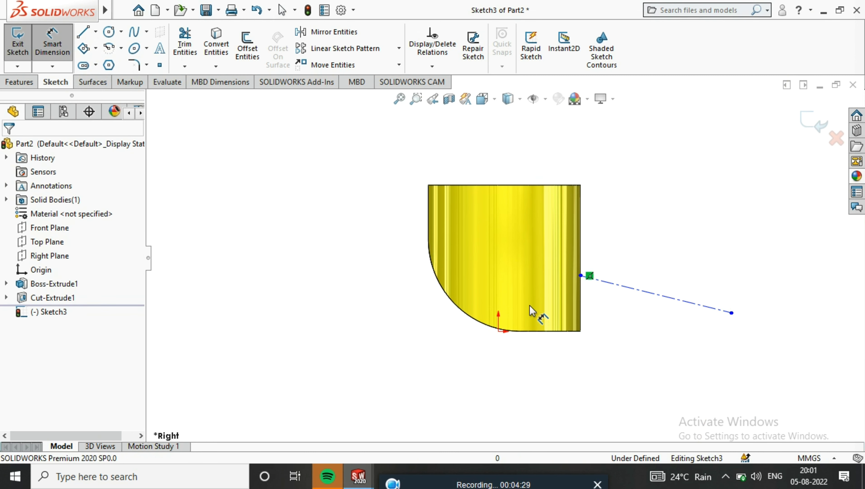
{"action": "left_click", "coordinate": [583, 299]}
{"action": "left_click", "coordinate": [614, 284]}
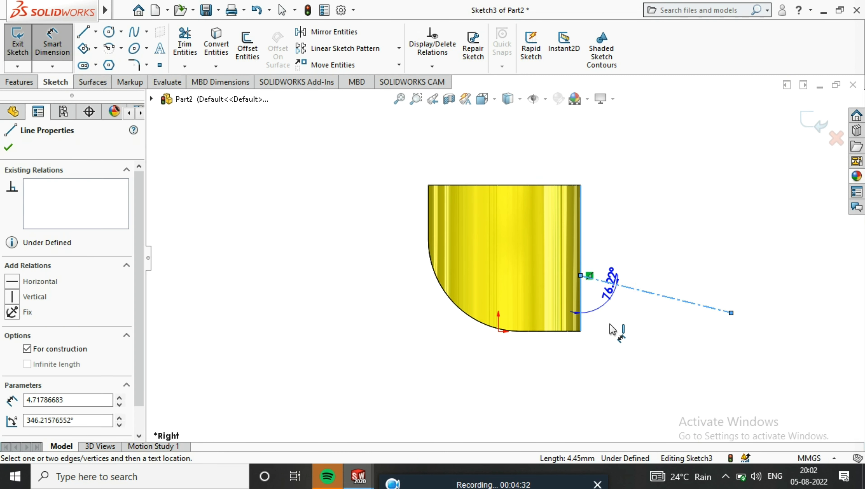
{"action": "left_click", "coordinate": [618, 325]}
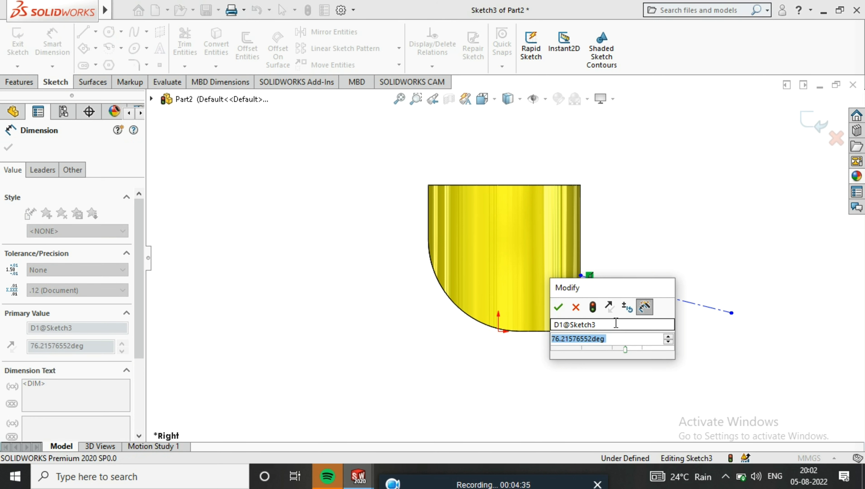
{"action": "type", "text": "77.16"}
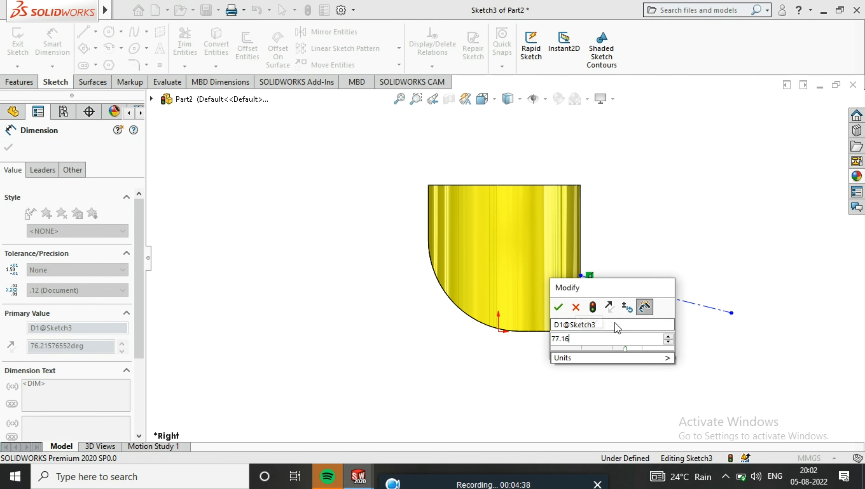
{"action": "key", "text": "Return"}
{"action": "left_click", "coordinate": [666, 296]}
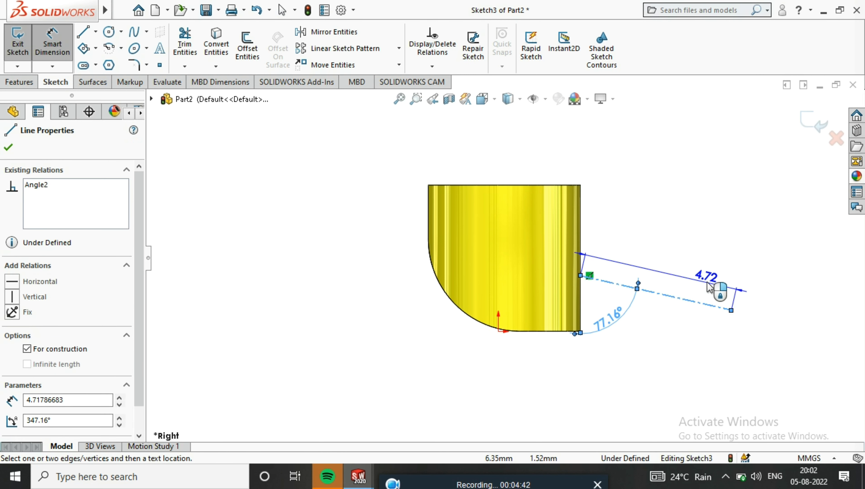
{"action": "left_click", "coordinate": [711, 284]}
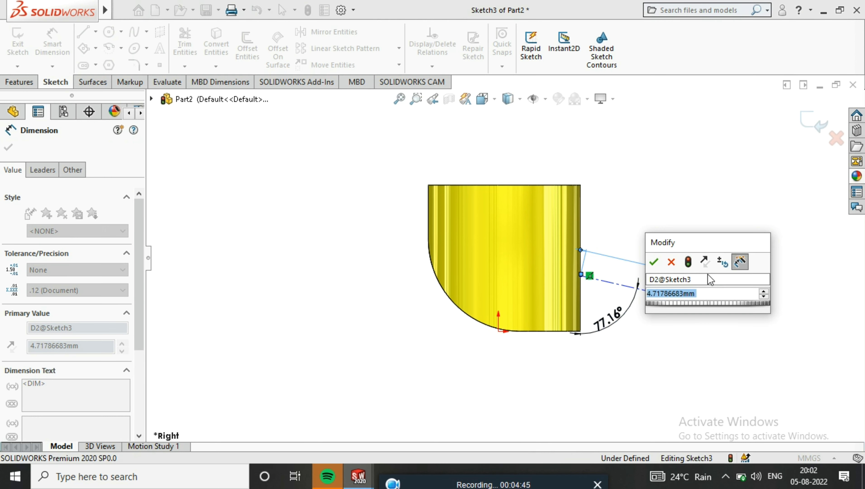
{"action": "type", "text": "6.61"}
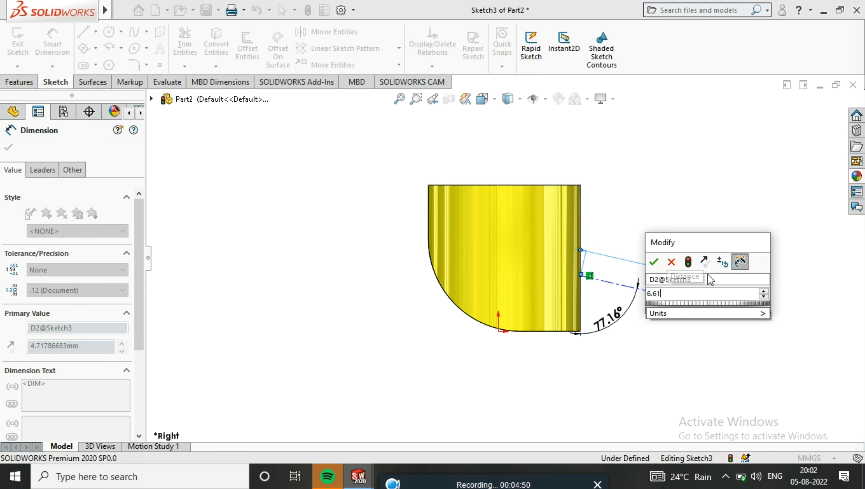
{"action": "key", "text": "Return"}
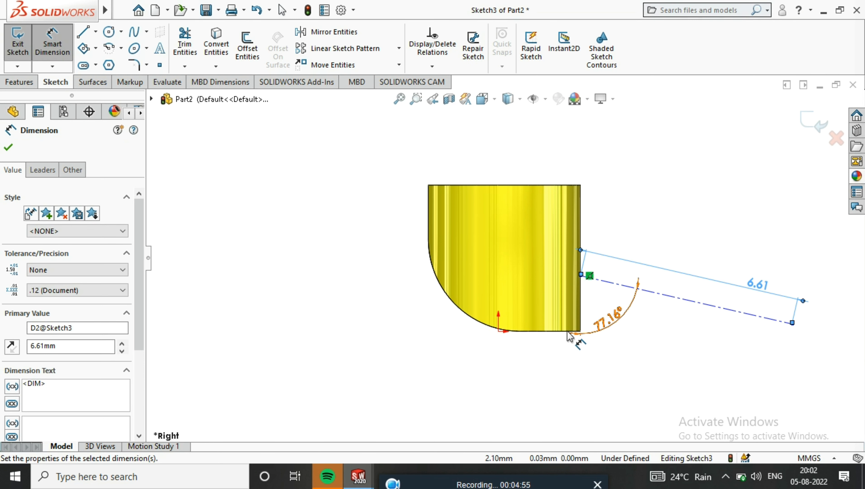
Step: Add a 1.39 mm offset from the bottom edge to the centerline's start and exit the sketch
{"action": "left_click", "coordinate": [551, 332]}
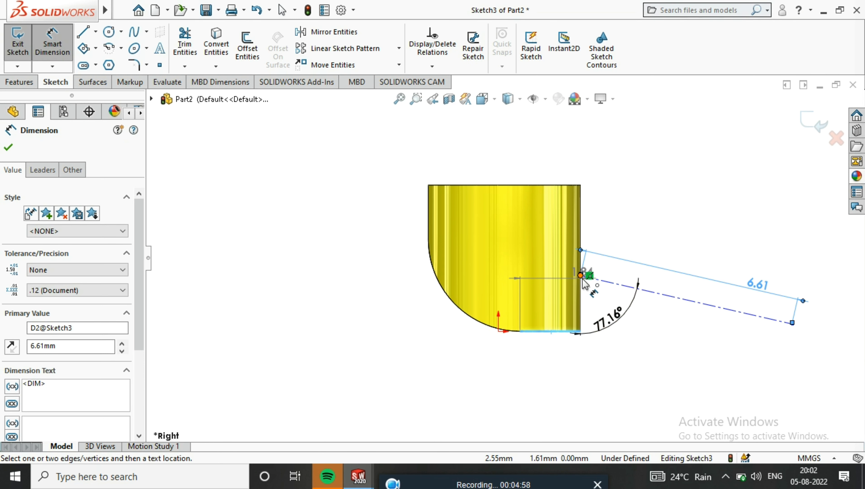
{"action": "left_click", "coordinate": [581, 275]}
{"action": "left_click", "coordinate": [654, 334]}
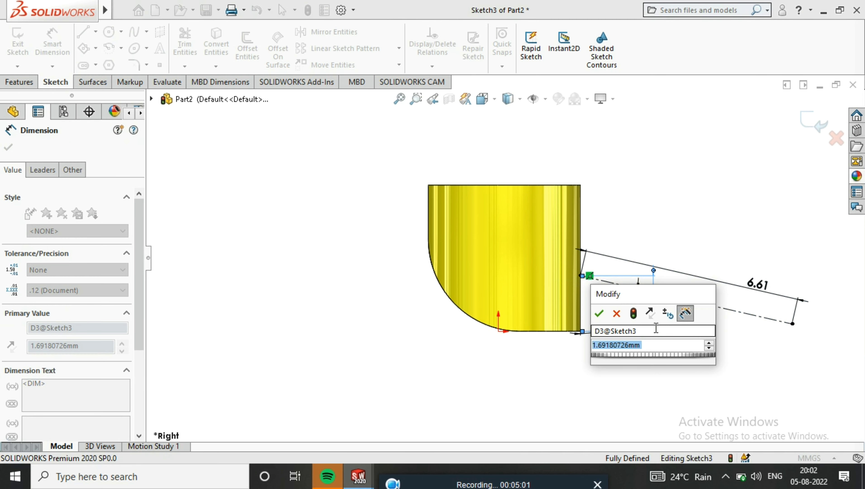
{"action": "type", "text": "1.3"}
{"action": "key", "text": "Return"}
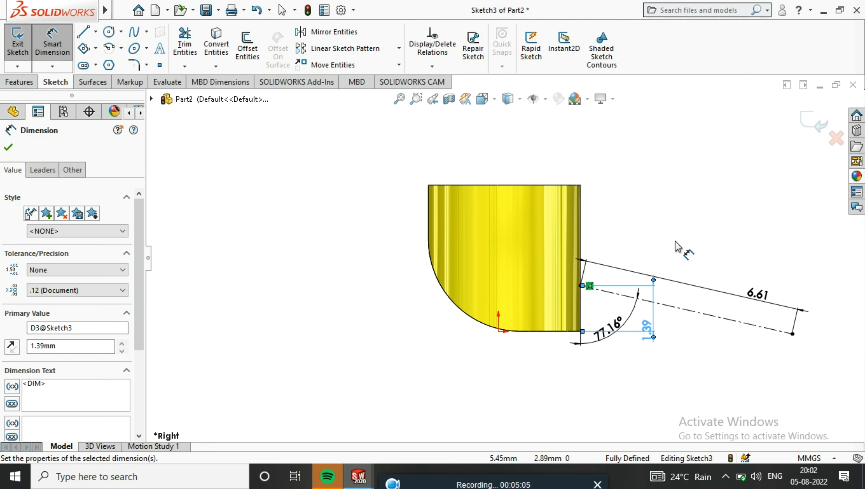
{"action": "left_click", "coordinate": [823, 131]}
Step: Create Plane1 perpendicular to the centerline at its far endpoint and view it Normal To
{"action": "left_click", "coordinate": [508, 66]}
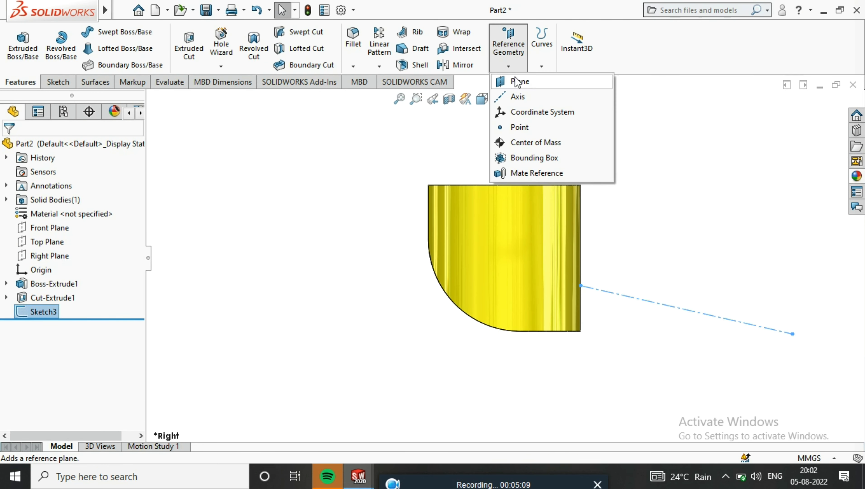
{"action": "left_click", "coordinate": [687, 311]}
{"action": "middle_click_drag", "start_coordinate": [688, 312], "coordinate": [685, 299]}
{"action": "left_click", "coordinate": [507, 417]}
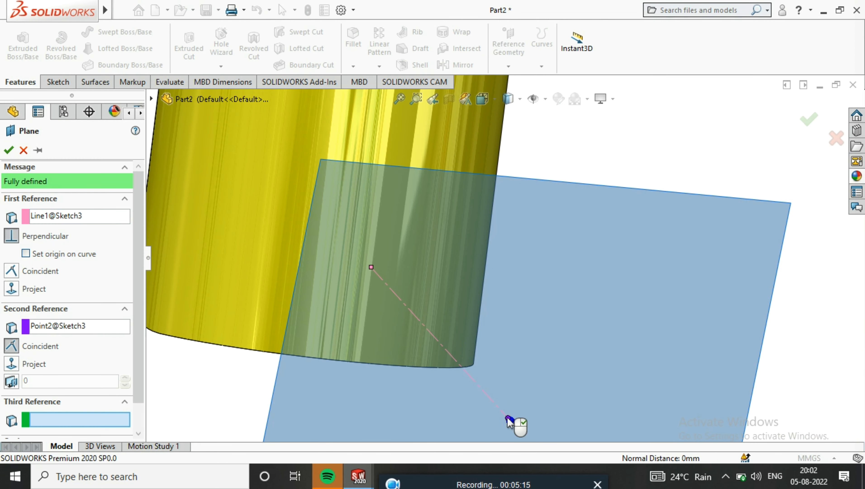
{"action": "scroll", "coordinate": [547, 343], "scroll_direction": "up", "scroll_amount": 3}
{"action": "left_click", "coordinate": [807, 127]}
{"action": "middle_click_drag", "start_coordinate": [598, 284], "coordinate": [637, 270]}
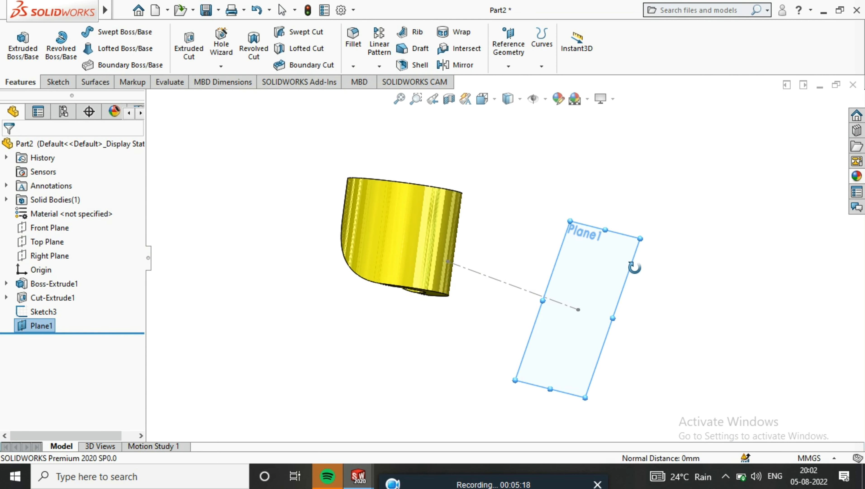
{"action": "right_click", "coordinate": [614, 267]}
{"action": "left_click", "coordinate": [699, 243]}
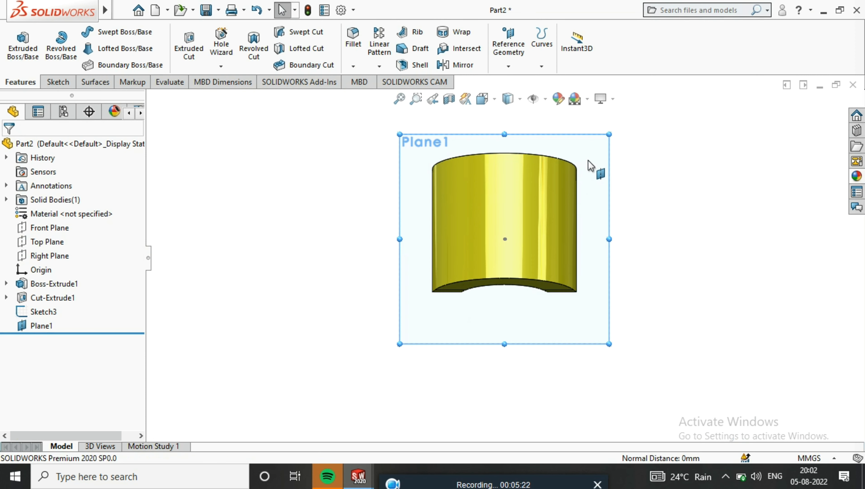
{"action": "right_click", "coordinate": [589, 164]}
Step: Sketch a circle at the origin of Plane1 and dimension it to Ø2.25 mm
{"action": "left_click", "coordinate": [621, 140]}
{"action": "left_click", "coordinate": [109, 34]}
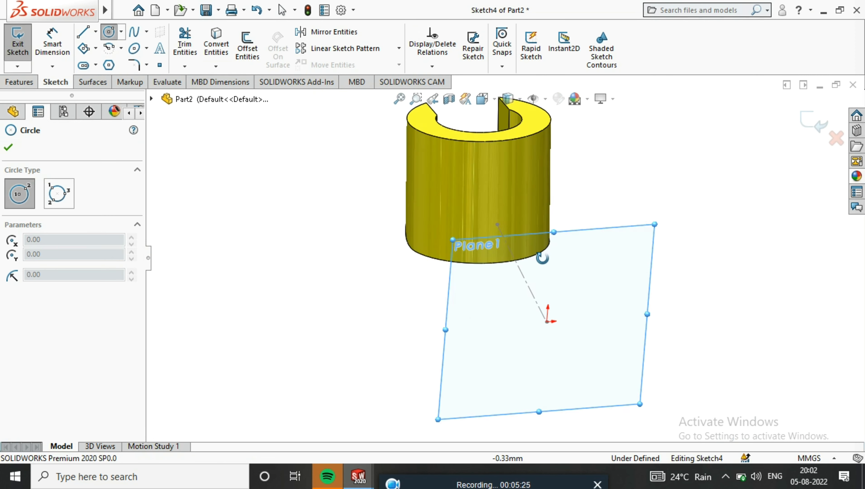
{"action": "middle_click_drag", "start_coordinate": [542, 257], "coordinate": [561, 353]}
{"action": "left_click", "coordinate": [554, 335]}
{"action": "left_click", "coordinate": [592, 297]}
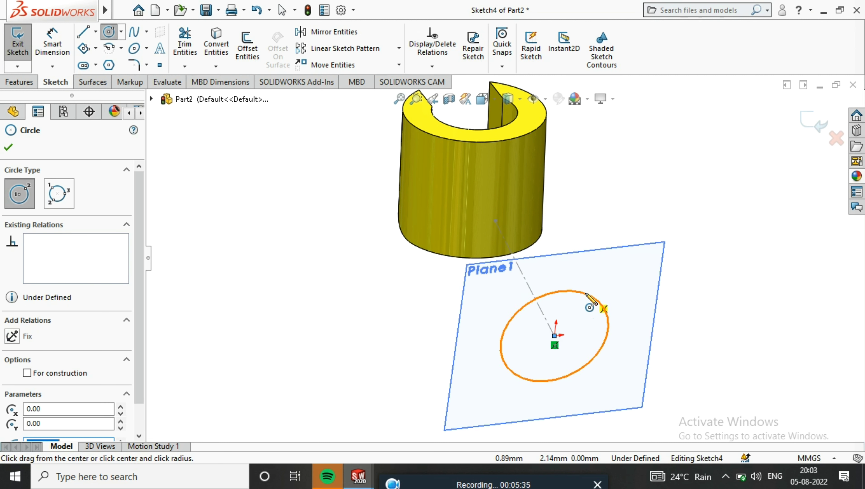
{"action": "key", "text": "Escape"}
{"action": "key", "text": "d"}
{"action": "left_click", "coordinate": [611, 301]}
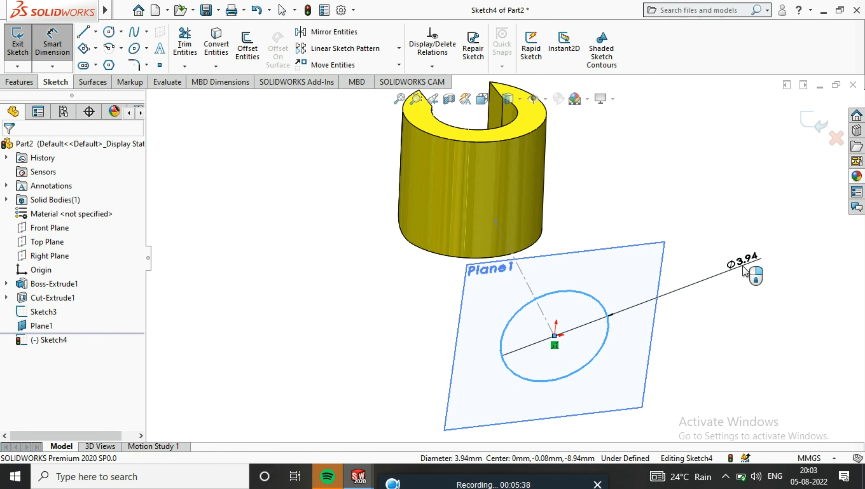
{"action": "left_click", "coordinate": [746, 271]}
{"action": "type", "text": "2.25"}
{"action": "key", "text": "Return"}
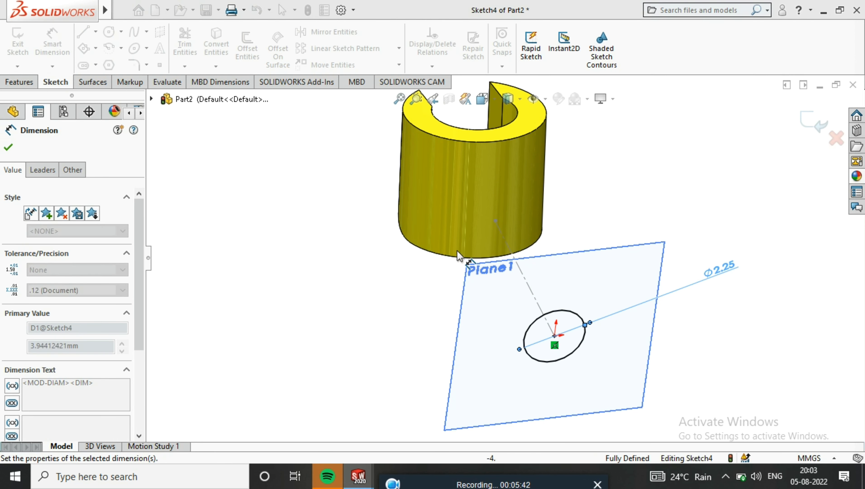
{"action": "left_click", "coordinate": [820, 121]}
Step: Extrude the Ø2.25 circle in reverse, Up To Body on the clip, as the wrist peg
{"action": "left_click", "coordinate": [32, 54]}
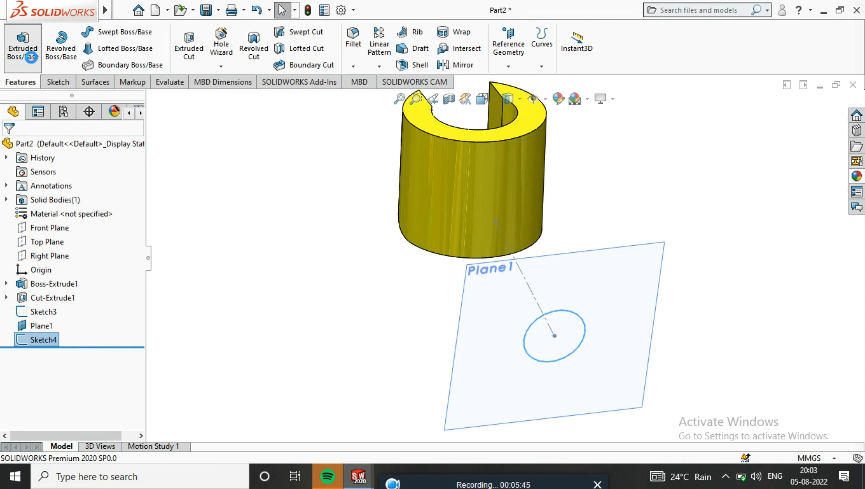
{"action": "scroll", "coordinate": [464, 289], "scroll_direction": "up", "scroll_amount": 3}
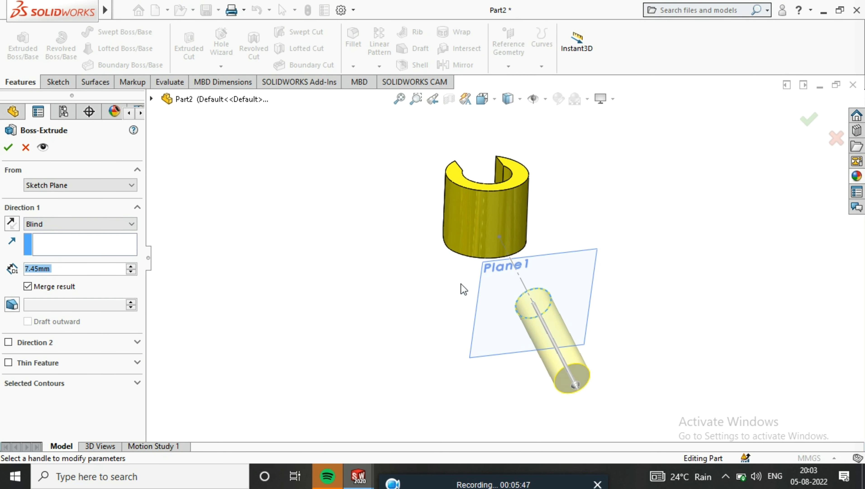
{"action": "left_click", "coordinate": [10, 228]}
{"action": "left_click", "coordinate": [48, 224]}
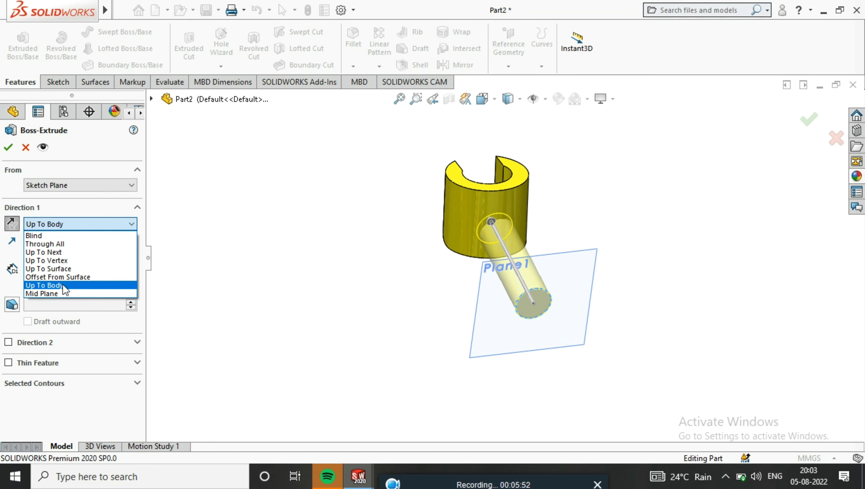
{"action": "left_click", "coordinate": [63, 286]}
{"action": "left_click", "coordinate": [460, 229]}
{"action": "left_click", "coordinate": [8, 147]}
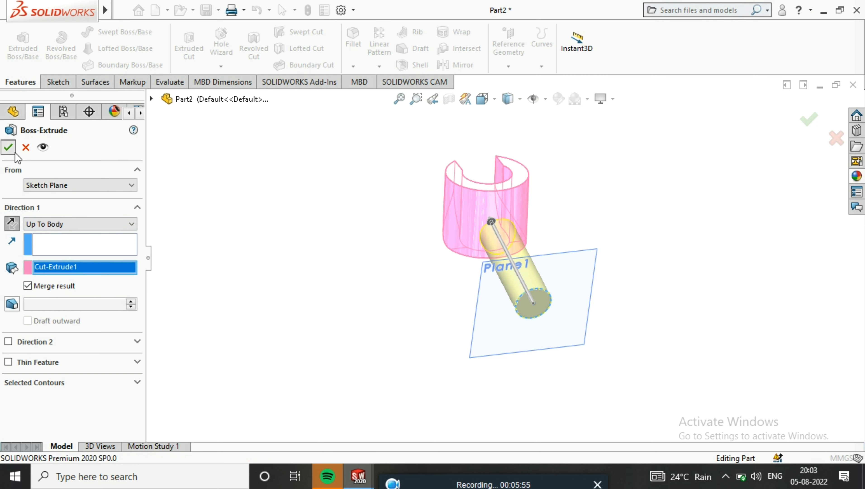
Step: Colour the Boss-Extrude2 wrist peg yellow
{"action": "left_click", "coordinate": [563, 98]}
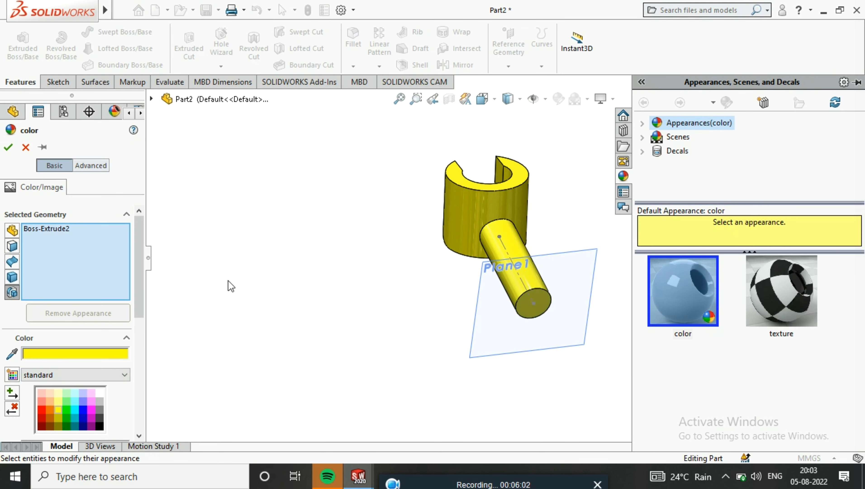
{"action": "left_click", "coordinate": [9, 148]}
{"action": "left_click", "coordinate": [579, 318]}
Step: Sketch a circle at the origin of Plane1 and dimension it to Ø2.75
{"action": "right_click", "coordinate": [579, 318]}
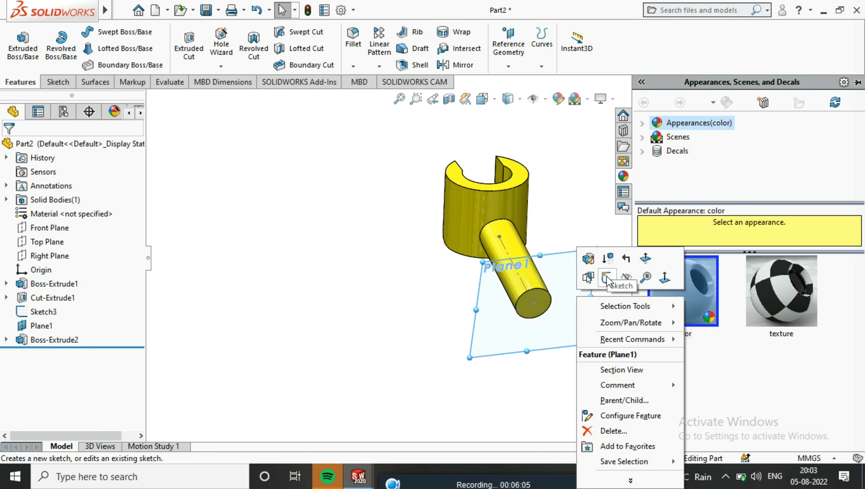
{"action": "left_click", "coordinate": [589, 276]}
{"action": "left_click", "coordinate": [109, 32]}
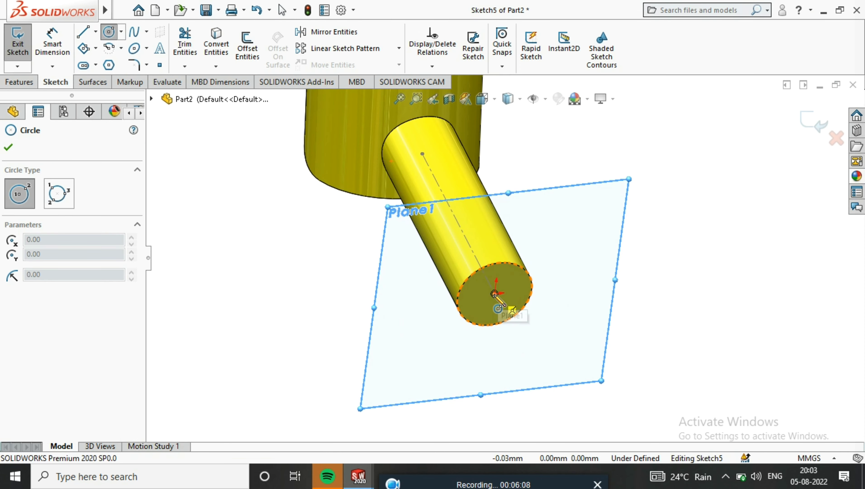
{"action": "left_click", "coordinate": [494, 303]}
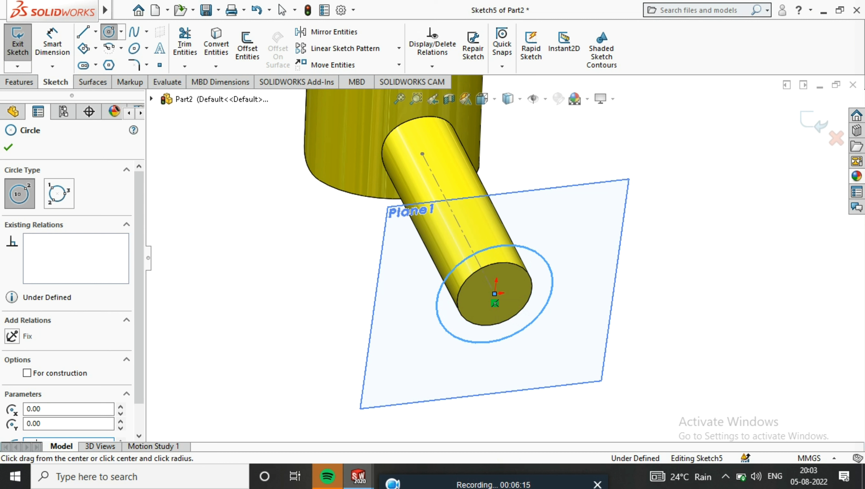
{"action": "left_click", "coordinate": [52, 44]}
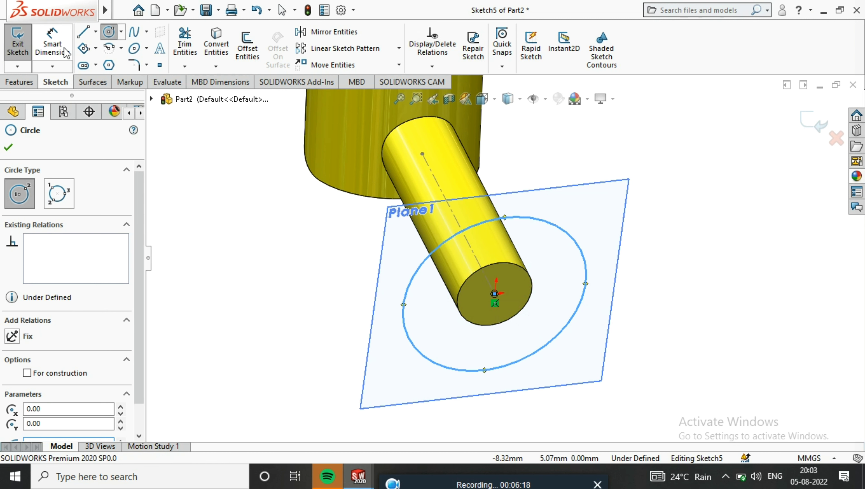
{"action": "left_click", "coordinate": [415, 328]}
{"action": "left_click", "coordinate": [327, 319]}
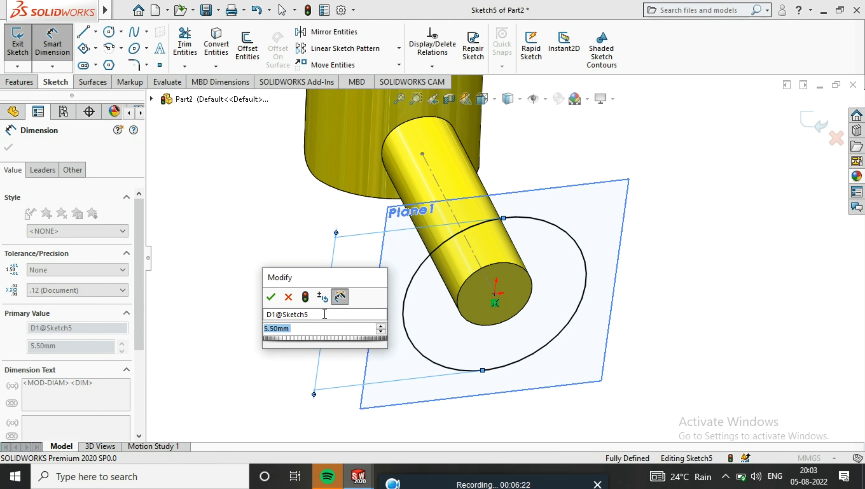
{"action": "type", "text": "5.5"}
{"action": "key", "text": "Return"}
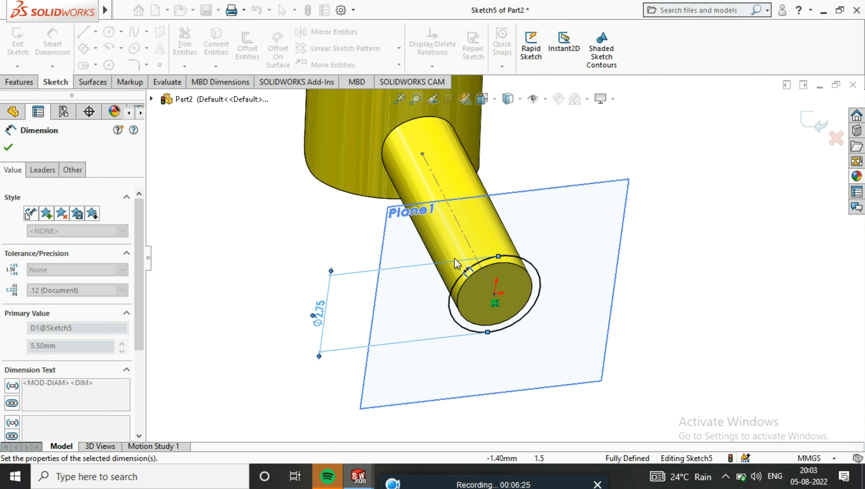
{"action": "left_click", "coordinate": [8, 147]}
{"action": "left_click", "coordinate": [20, 82]}
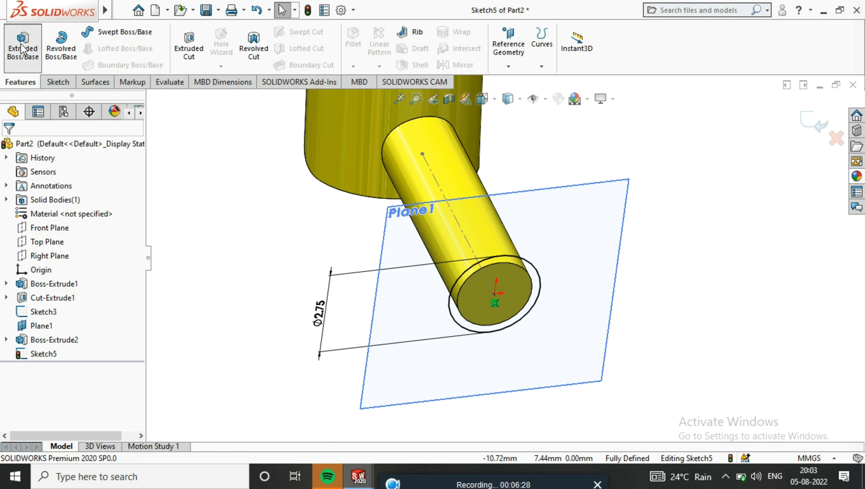
Step: Extrude the Ø2.75 circle in reverse, Up To Body on the Boss-Extrude2 peg
{"action": "left_click", "coordinate": [11, 223]}
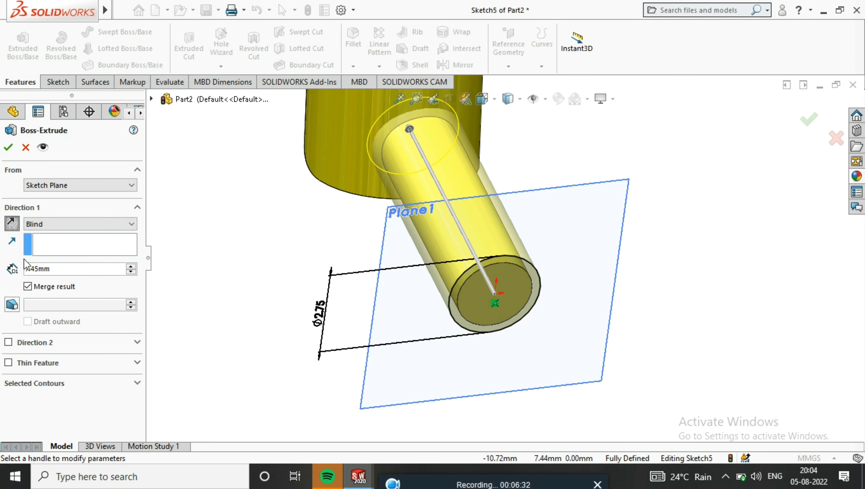
{"action": "left_click", "coordinate": [78, 223]}
{"action": "left_click", "coordinate": [53, 286]}
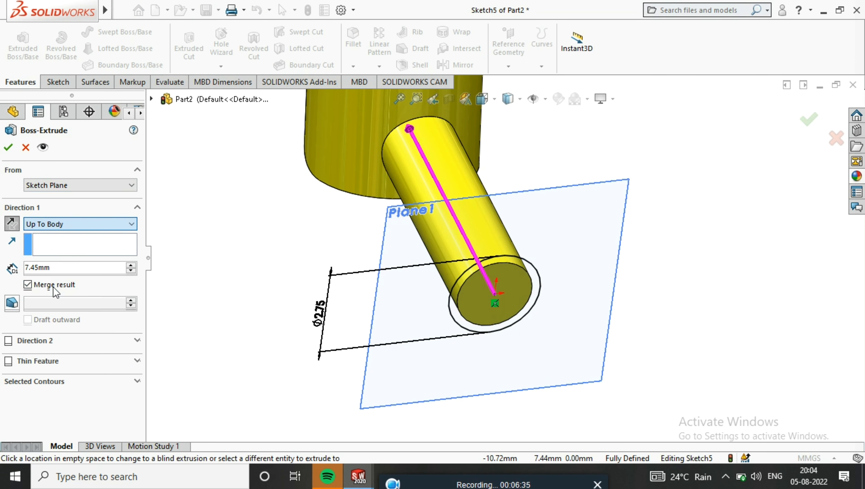
{"action": "left_click", "coordinate": [322, 141]}
{"action": "key", "text": "z"}
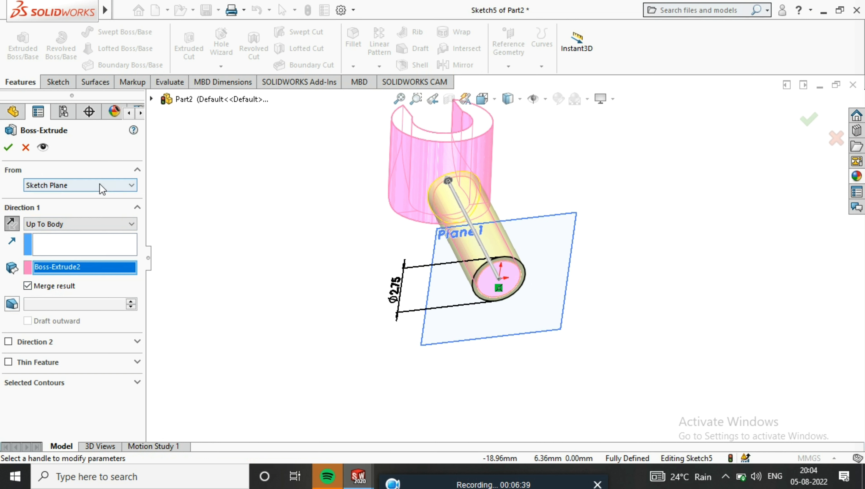
Step: Start the collar extrusion from a 5.40 mm offset, confirm it, and colour it yellow
{"action": "left_click", "coordinate": [102, 189]}
{"action": "left_click", "coordinate": [99, 223]}
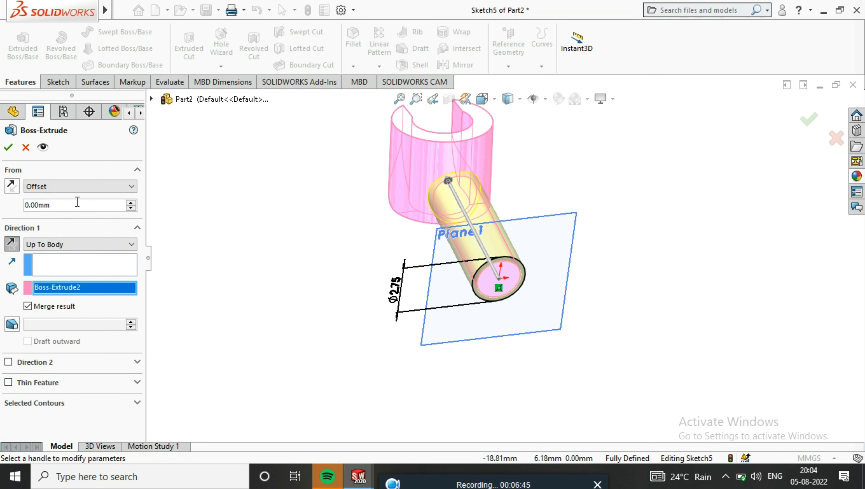
{"action": "type", "text": "5."}
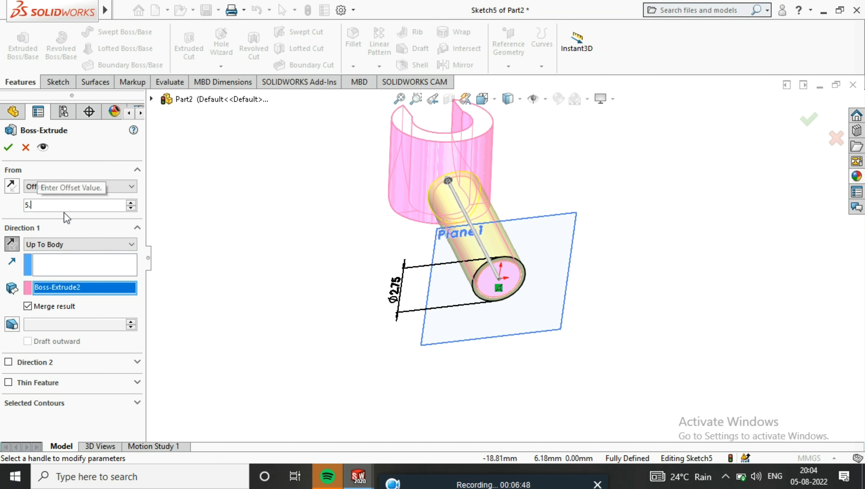
{"action": "type", "text": "4"}
{"action": "key", "text": "Return"}
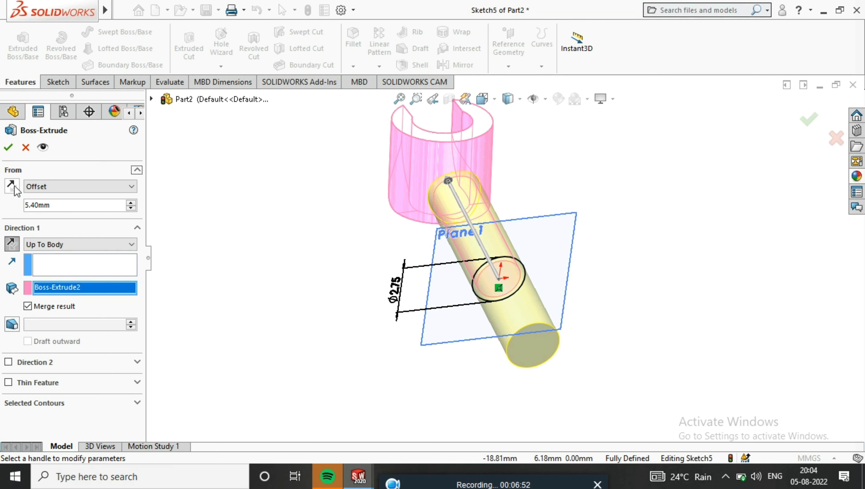
{"action": "left_click", "coordinate": [10, 146]}
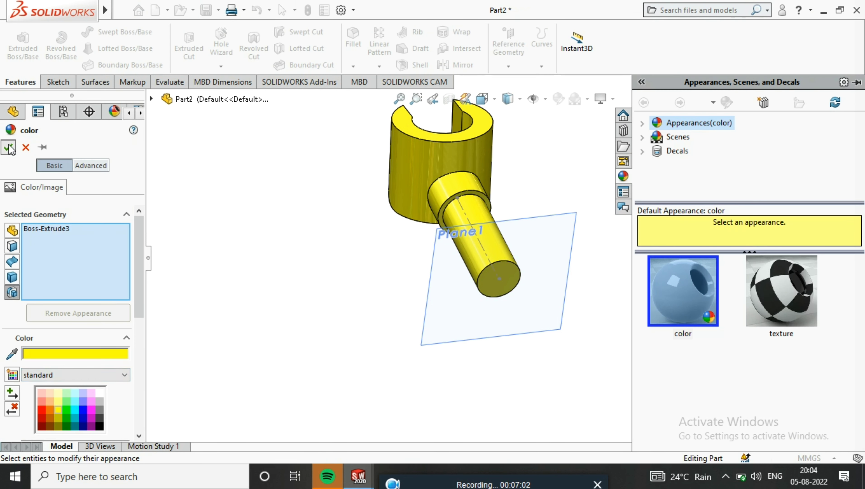
{"action": "left_click", "coordinate": [9, 148]}
{"action": "middle_click_drag", "start_coordinate": [409, 231], "coordinate": [445, 232]}
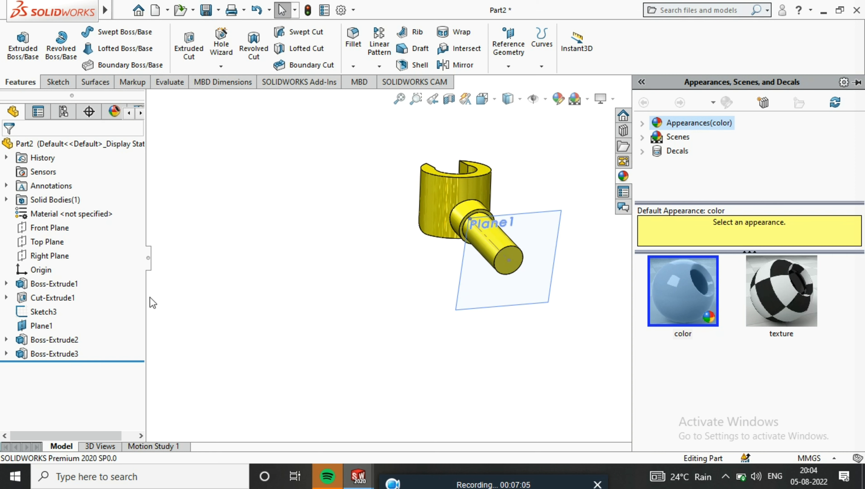
Step: Edit Sketch3 in the Right view and draw a small circle below the angled axis
{"action": "right_click", "coordinate": [47, 315]}
{"action": "left_click", "coordinate": [57, 190]}
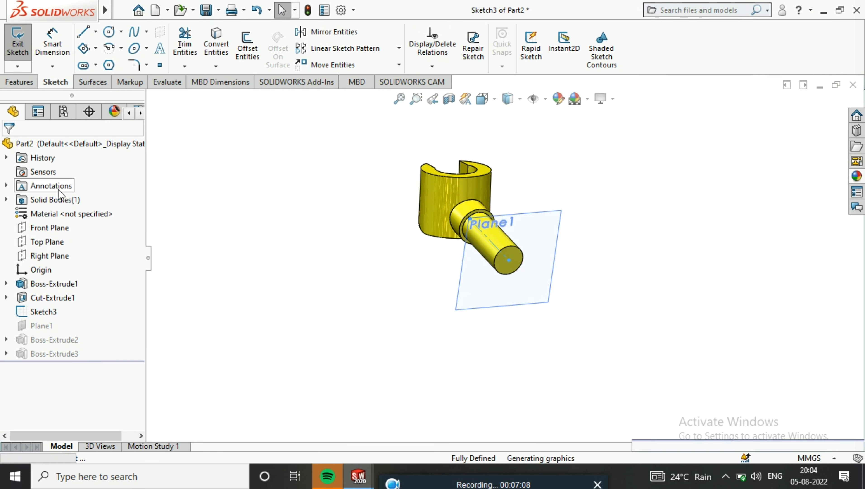
{"action": "left_click", "coordinate": [483, 100]}
{"action": "left_click", "coordinate": [443, 310]}
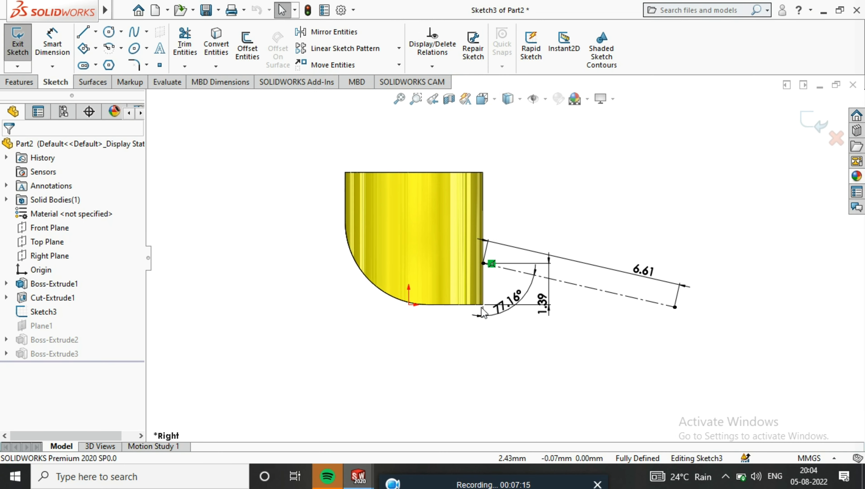
{"action": "left_click", "coordinate": [107, 32]}
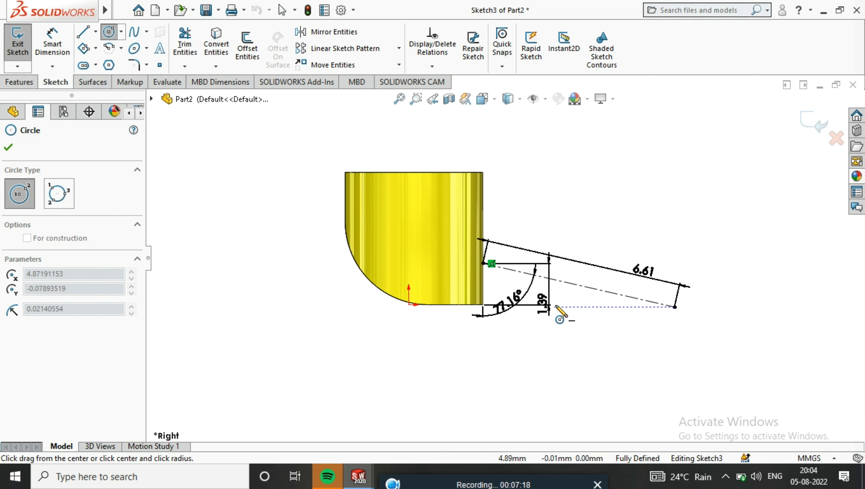
{"action": "left_click", "coordinate": [560, 308]}
{"action": "middle_click_drag", "start_coordinate": [710, 421], "coordinate": [467, 285], "text": "ctrl"}
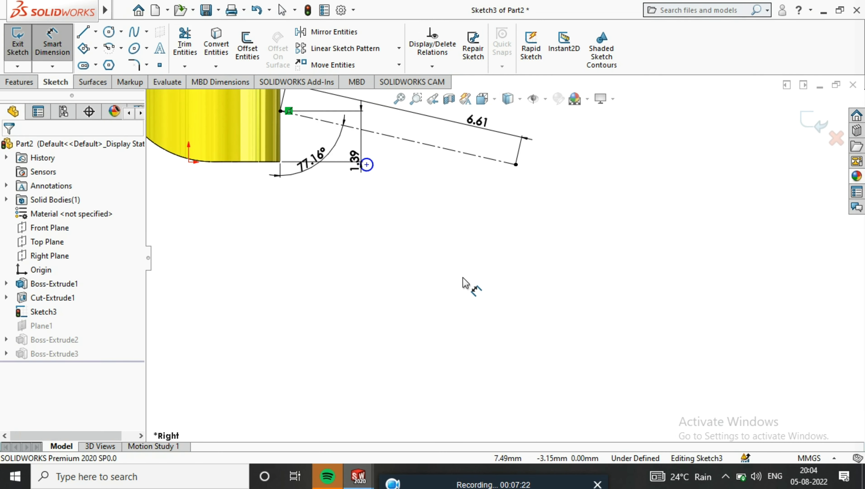
{"action": "scroll", "coordinate": [428, 239], "scroll_direction": "down", "scroll_amount": 3}
Step: Dimension the small circle to Ø0.25 and 1.12 from the angled centerline
{"action": "left_click", "coordinate": [402, 197]}
{"action": "left_click", "coordinate": [435, 189]}
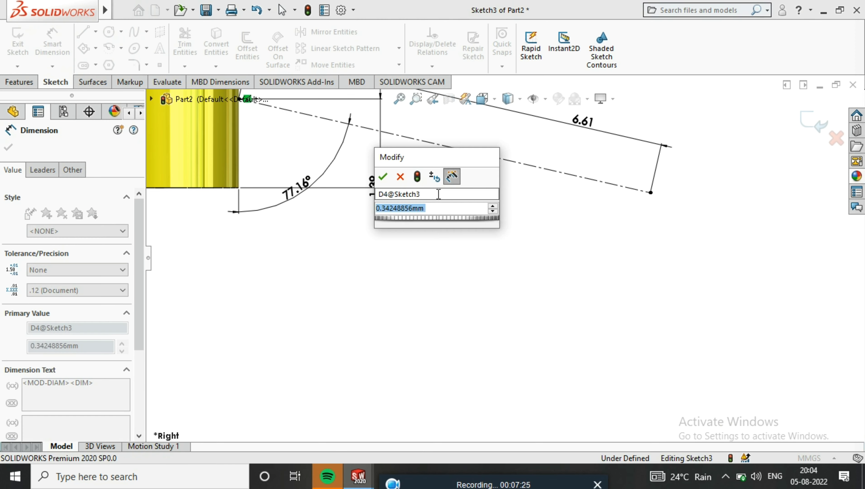
{"action": "type", "text": "0."}
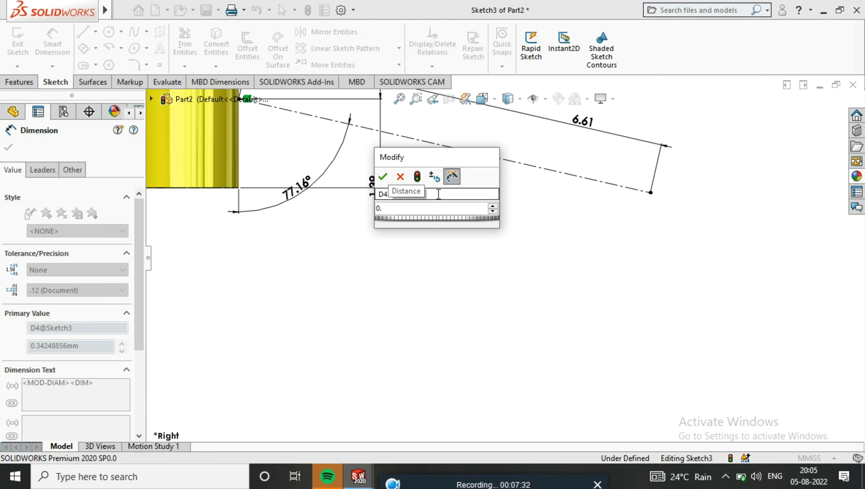
{"action": "type", "text": "25"}
{"action": "key", "text": "Return"}
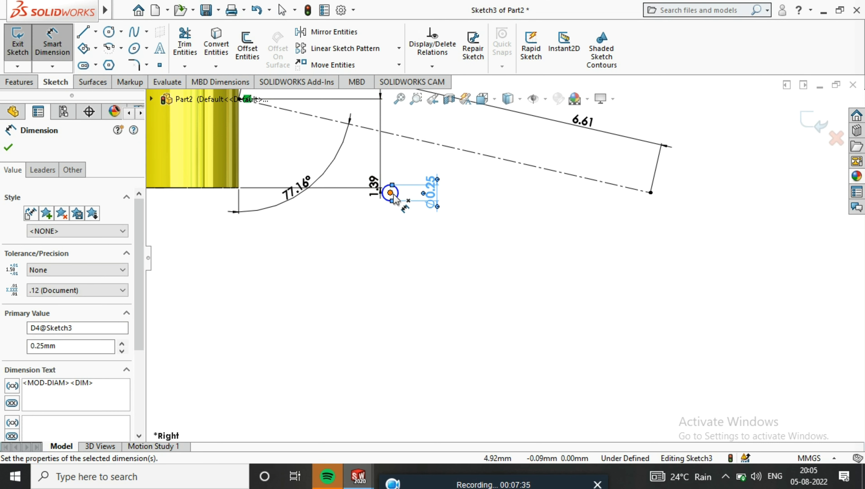
{"action": "left_click", "coordinate": [397, 200]}
{"action": "left_click", "coordinate": [445, 146]}
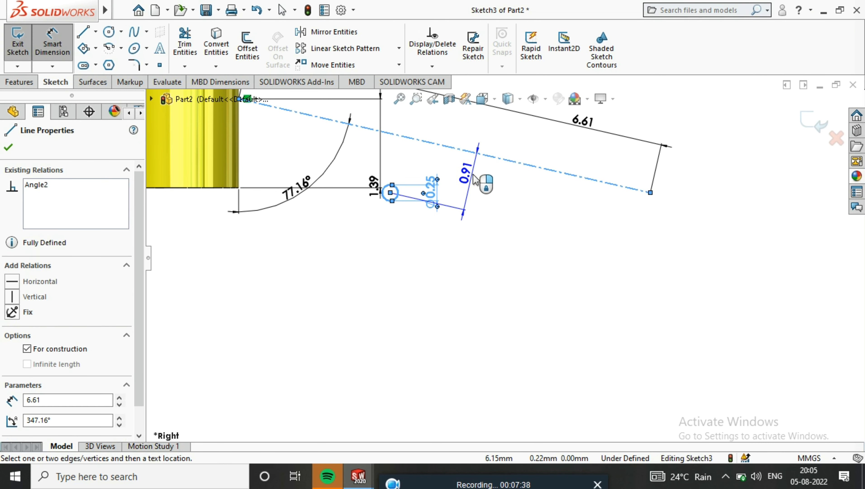
{"action": "left_click", "coordinate": [481, 192]}
{"action": "type", "text": "1.1"}
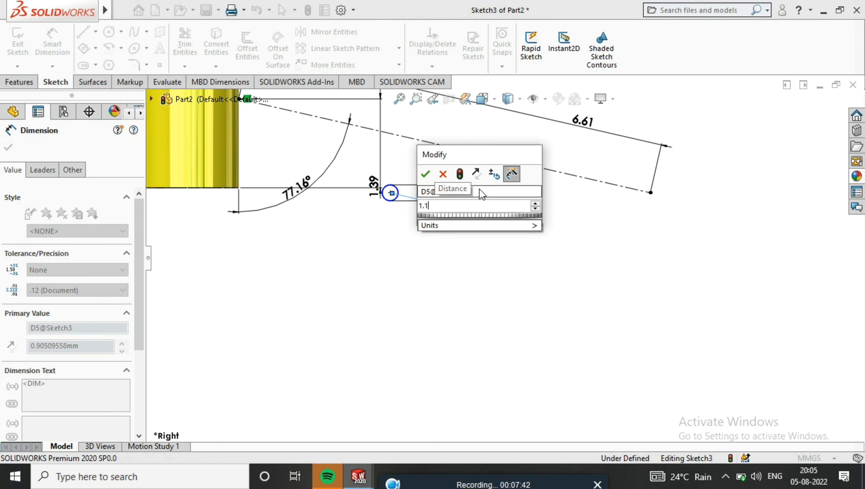
{"action": "key", "text": "Return"}
{"action": "left_click", "coordinate": [394, 212]}
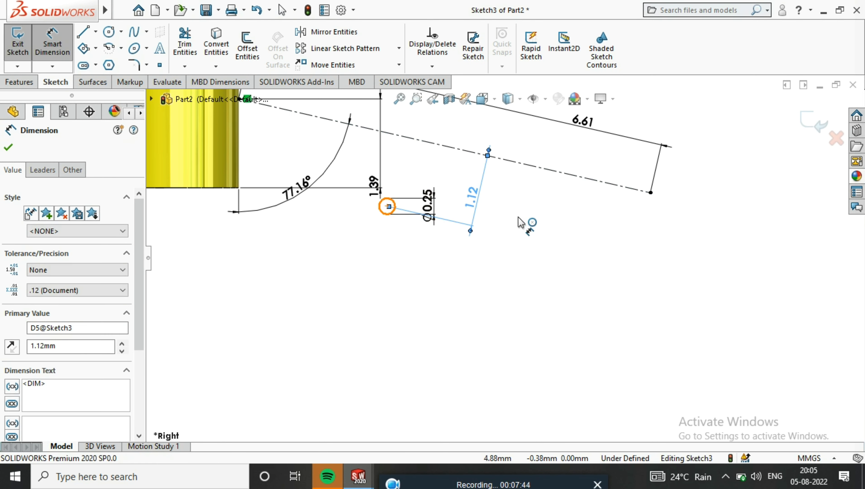
Step: Add a 4.00 mm horizontal dimension to the axis endpoint
{"action": "left_click", "coordinate": [650, 194]}
{"action": "left_click", "coordinate": [553, 279]}
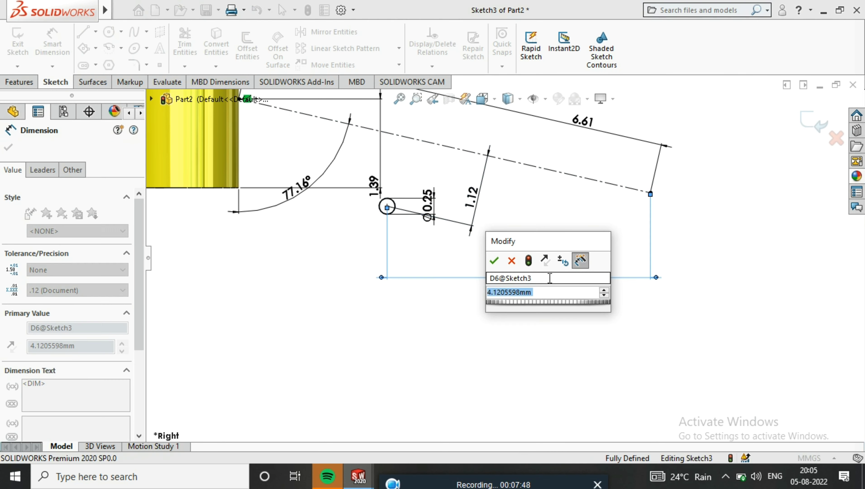
{"action": "type", "text": "4"}
{"action": "key", "text": "Return"}
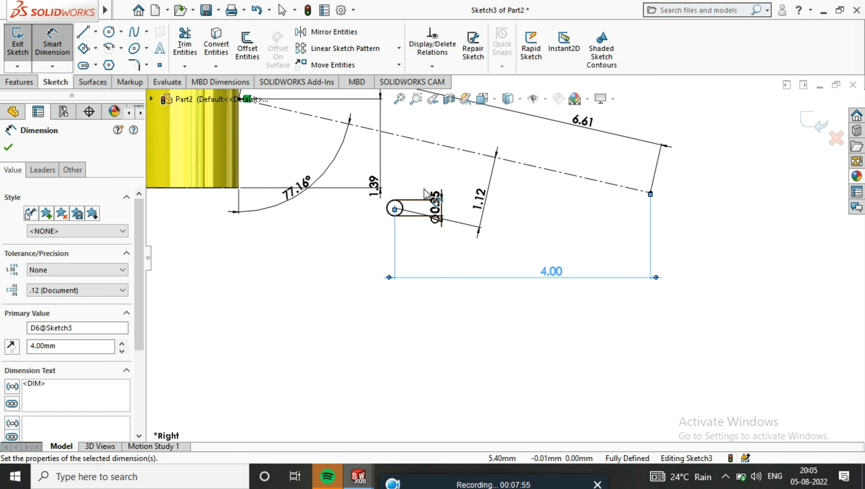
Step: Revolve Sketch3's Ø0.25 circle 360° around Line1 into a ring on the peg
{"action": "key", "text": "Escape"}
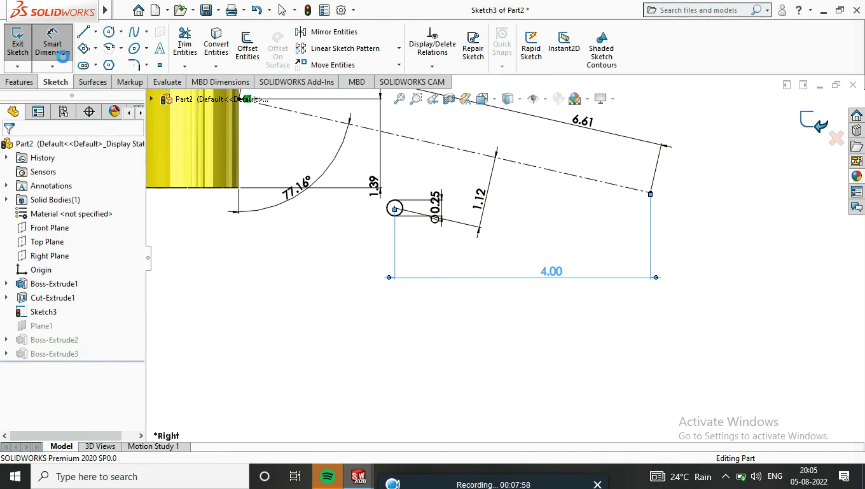
{"action": "left_click", "coordinate": [17, 42]}
{"action": "left_click", "coordinate": [73, 51]}
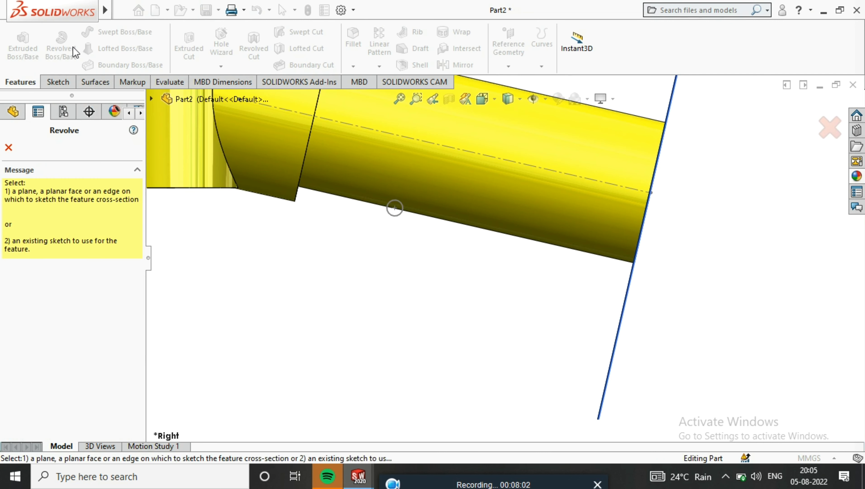
{"action": "left_click", "coordinate": [9, 147]}
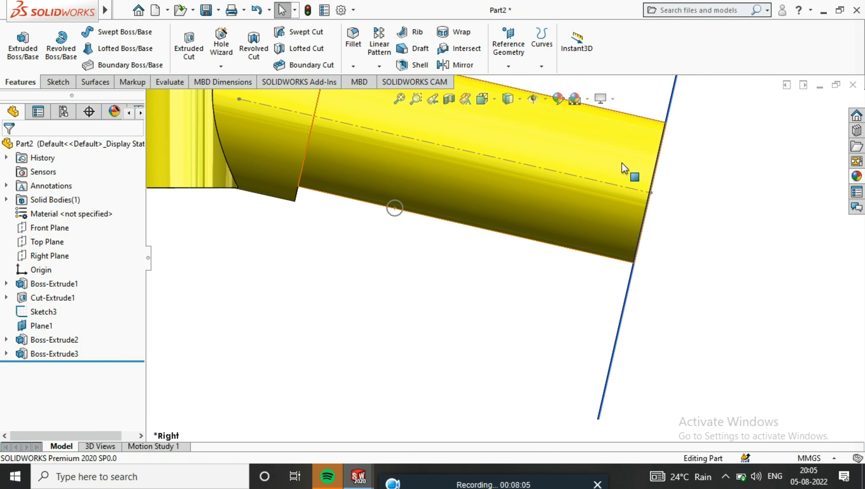
{"action": "double_click", "coordinate": [497, 217]}
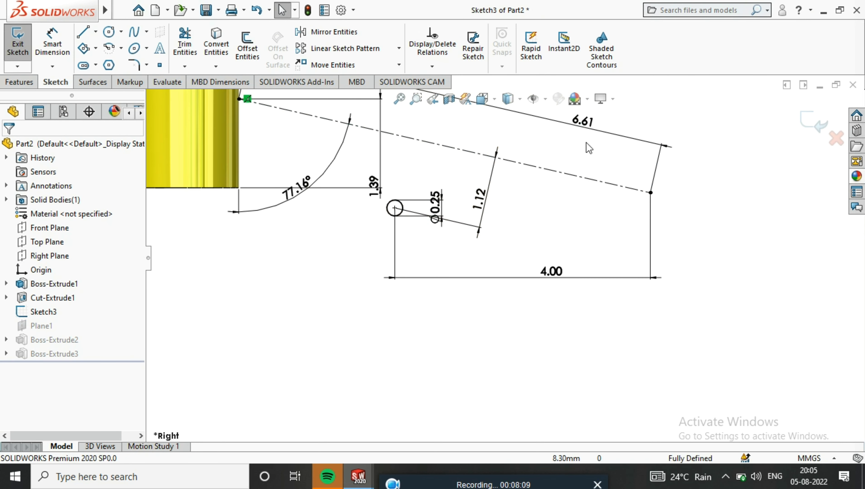
{"action": "left_click", "coordinate": [19, 81]}
{"action": "left_click", "coordinate": [68, 53]}
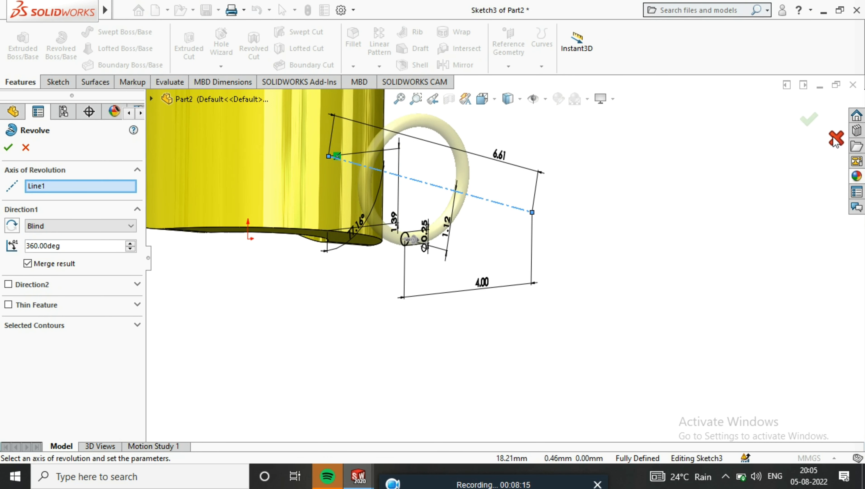
{"action": "left_click", "coordinate": [808, 118]}
{"action": "middle_click_drag", "start_coordinate": [435, 161], "coordinate": [440, 206]}
Step: Open the appearance settings, close them without changes, and reorient the view
{"action": "left_click", "coordinate": [559, 99]}
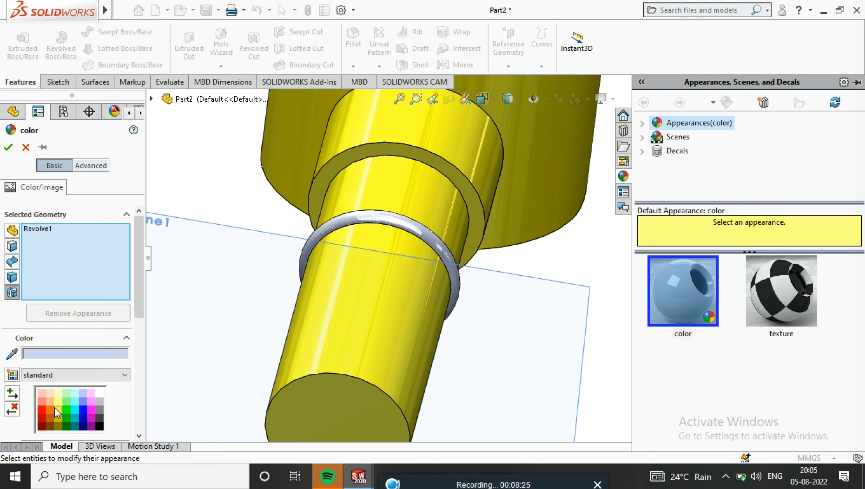
{"action": "left_click", "coordinate": [8, 151]}
{"action": "scroll", "coordinate": [276, 282], "scroll_direction": "up", "scroll_amount": 3}
{"action": "middle_click_drag", "start_coordinate": [276, 282], "coordinate": [458, 247]}
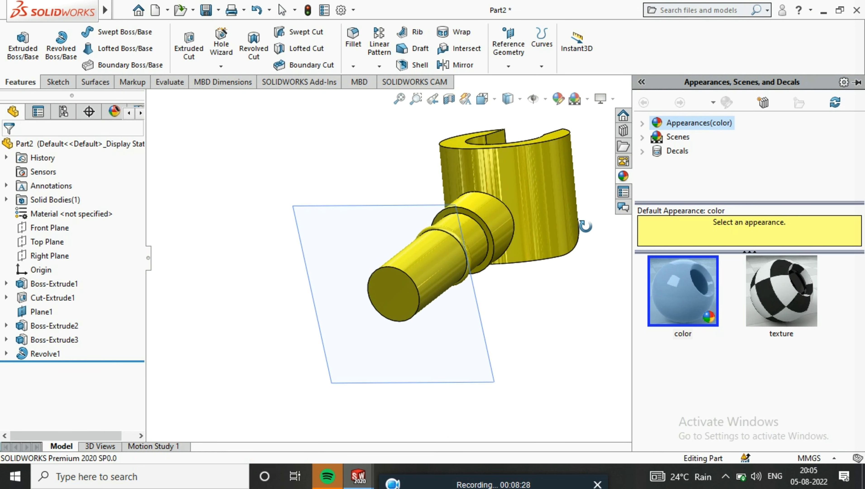
{"action": "right_click", "coordinate": [459, 247]}
Step: Hide Plane1 and set up a fillet with a 0.10 mm radius
{"action": "left_click", "coordinate": [490, 281]}
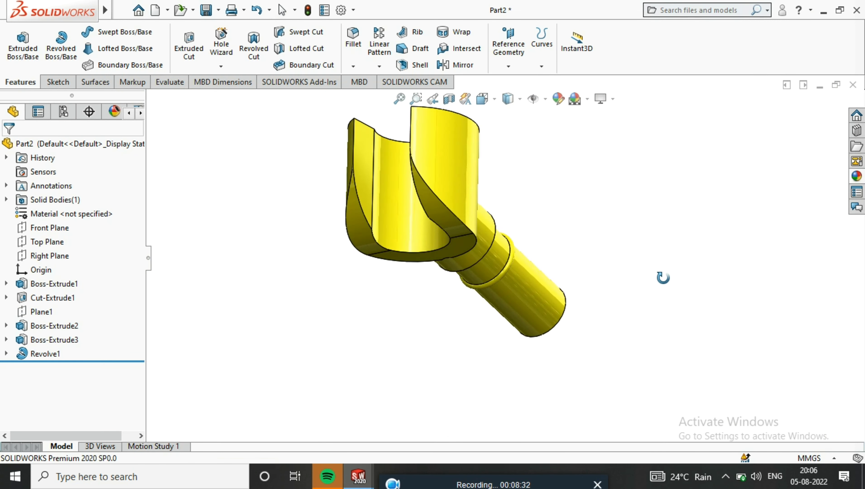
{"action": "left_click", "coordinate": [353, 47]}
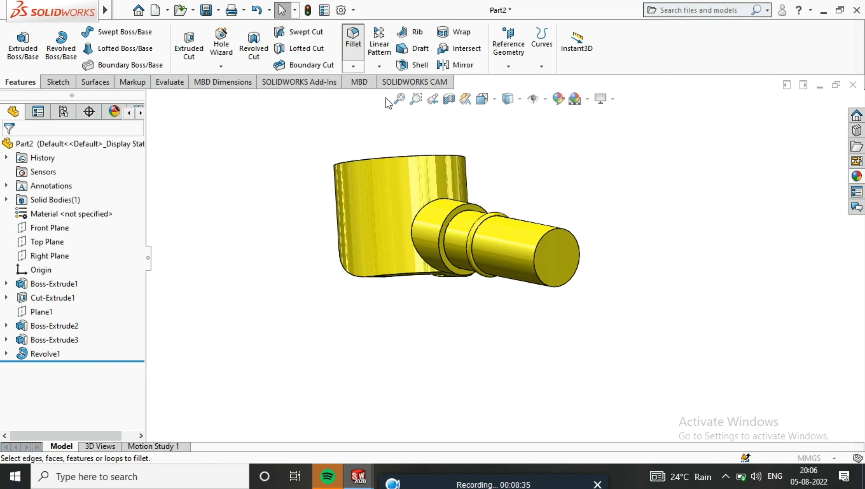
{"action": "type", "text": "01"}
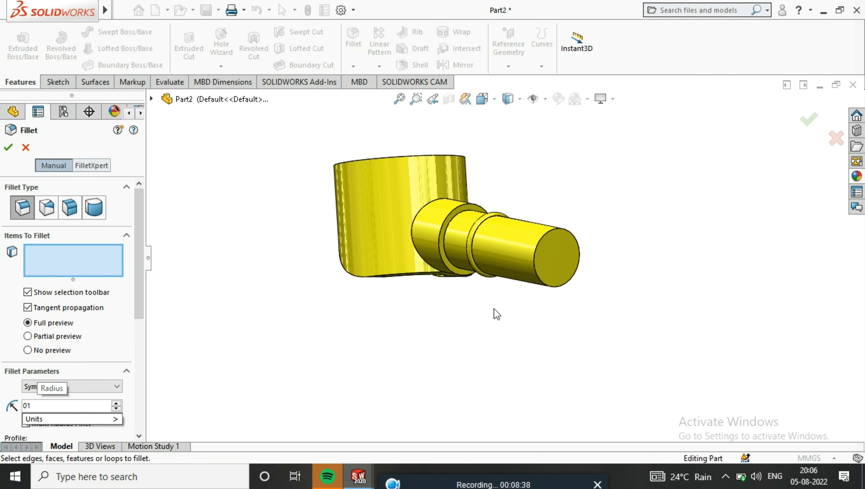
{"action": "key", "text": "BackSpace"}
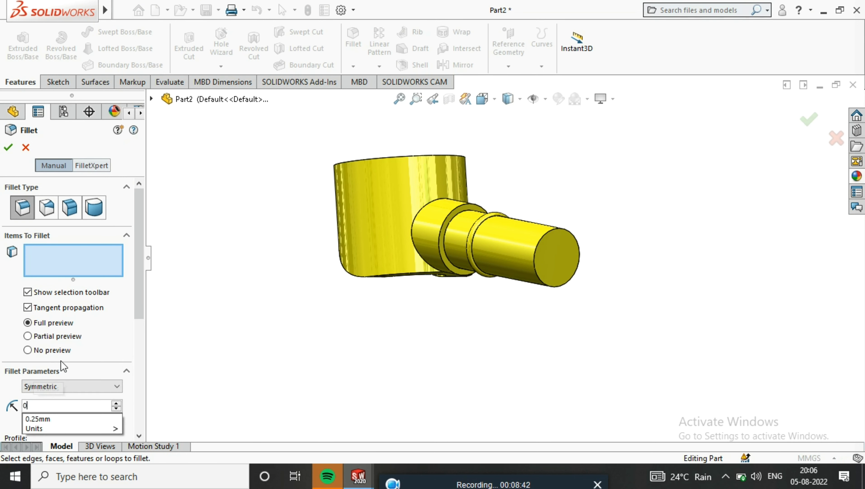
{"action": "type", "text": ".1"}
Step: Select the peg's end face, a groove face and the clip jaw face for filleting
{"action": "left_click", "coordinate": [557, 255]}
{"action": "scroll", "coordinate": [457, 222], "scroll_direction": "down", "scroll_amount": 2}
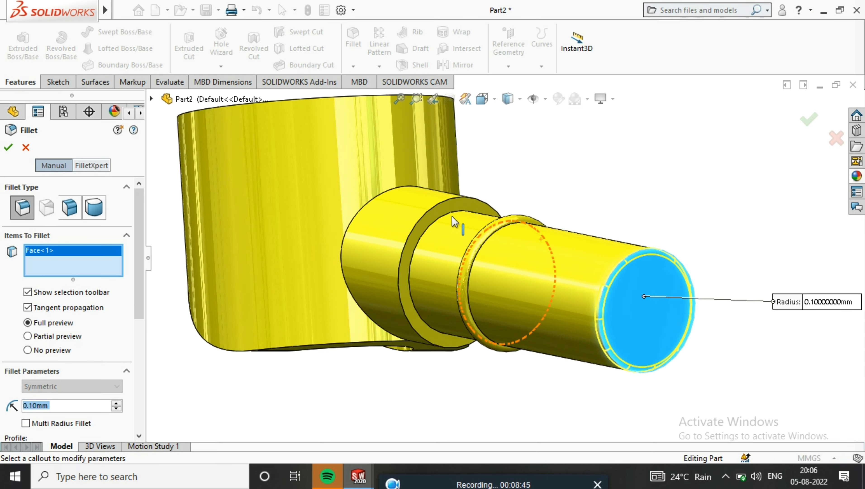
{"action": "scroll", "coordinate": [440, 235], "scroll_direction": "down", "scroll_amount": 2}
{"action": "left_click", "coordinate": [440, 234]}
{"action": "mouse_move", "coordinate": [441, 233]}
{"action": "middle_mouse_down"}
{"action": "mouse_move", "coordinate": [404, 359]}
{"action": "mouse_move", "coordinate": [444, 173]}
{"action": "mouse_move", "coordinate": [457, 299]}
{"action": "middle_mouse_up"}
{"action": "left_click", "coordinate": [444, 174]}
{"action": "scroll", "coordinate": [448, 158], "scroll_direction": "up", "scroll_amount": 3}
{"action": "scroll", "coordinate": [473, 218], "scroll_direction": "down", "scroll_amount": 5}
Step: Add the inner clip edges and all 9 internal edges, then apply the 0.10 mm fillet
{"action": "middle_click_drag", "start_coordinate": [472, 218], "coordinate": [411, 352]}
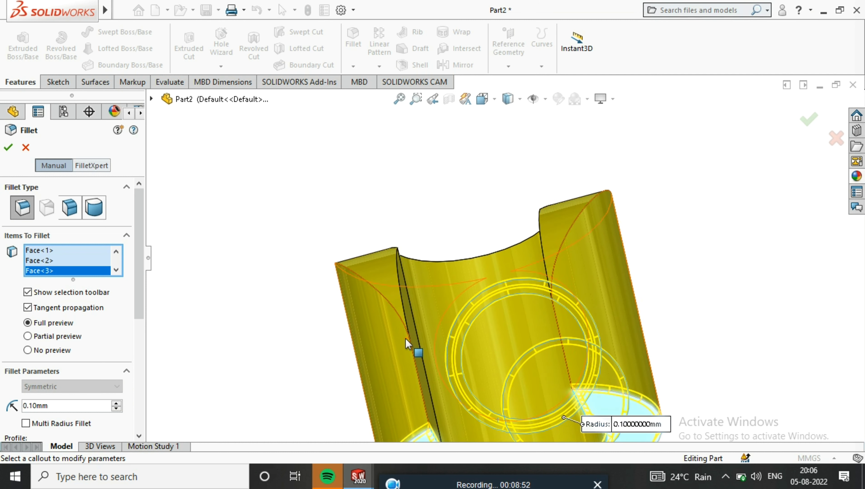
{"action": "left_click", "coordinate": [411, 354]}
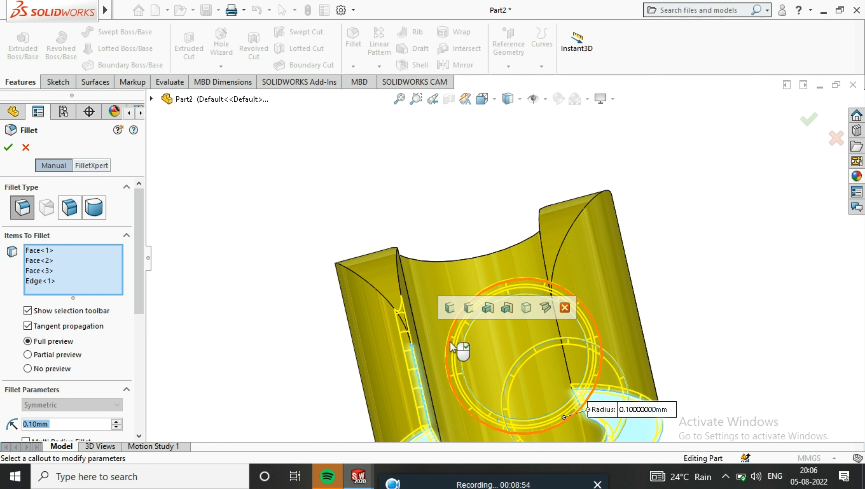
{"action": "left_click", "coordinate": [559, 334]}
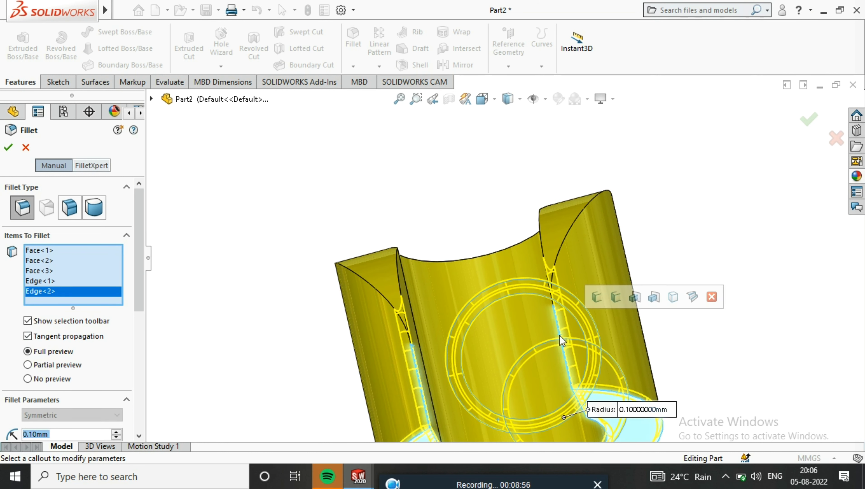
{"action": "left_click", "coordinate": [634, 297]}
{"action": "mouse_move", "coordinate": [637, 302]}
{"action": "middle_mouse_down"}
{"action": "mouse_move", "coordinate": [670, 357]}
{"action": "mouse_move", "coordinate": [589, 312]}
{"action": "mouse_move", "coordinate": [299, 285]}
{"action": "middle_mouse_up"}
{"action": "scroll", "coordinate": [670, 357], "scroll_direction": "down", "scroll_amount": 3}
{"action": "left_click", "coordinate": [9, 147]}
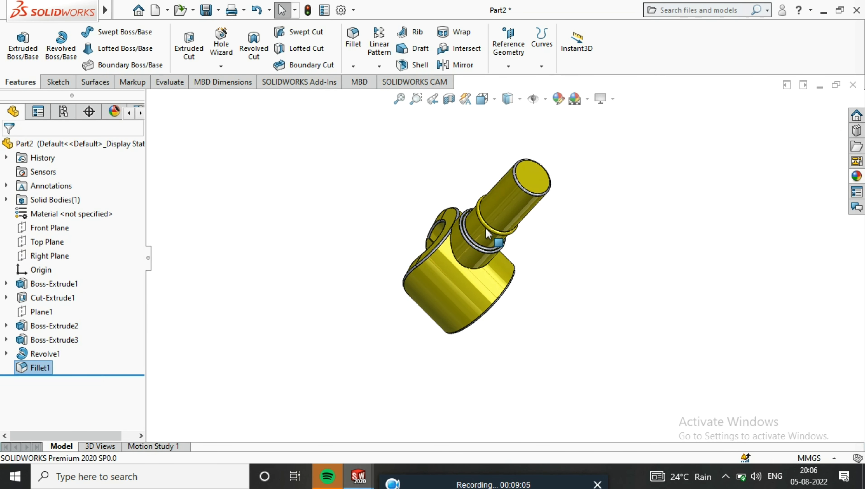
{"action": "middle_click_drag", "start_coordinate": [445, 325], "coordinate": [530, 239]}
Step: Apply the yellow appearance to Fillet1 so it matches the rest of the part
{"action": "left_click", "coordinate": [556, 99]}
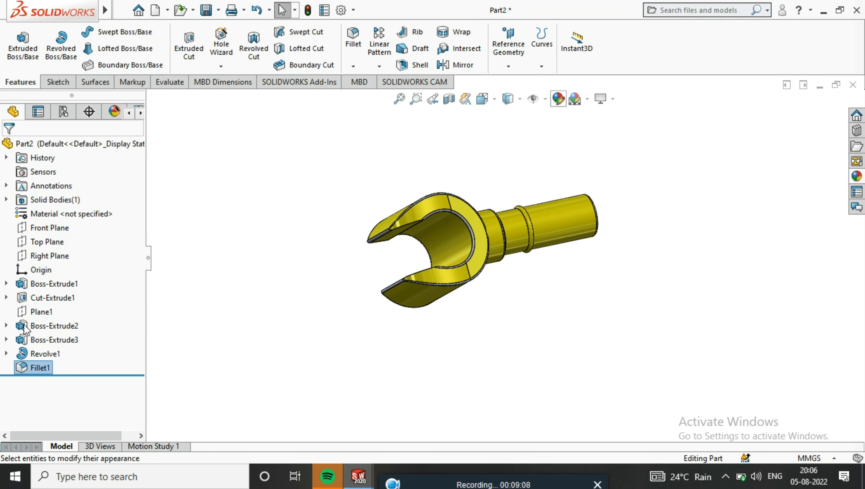
{"action": "left_click", "coordinate": [45, 361]}
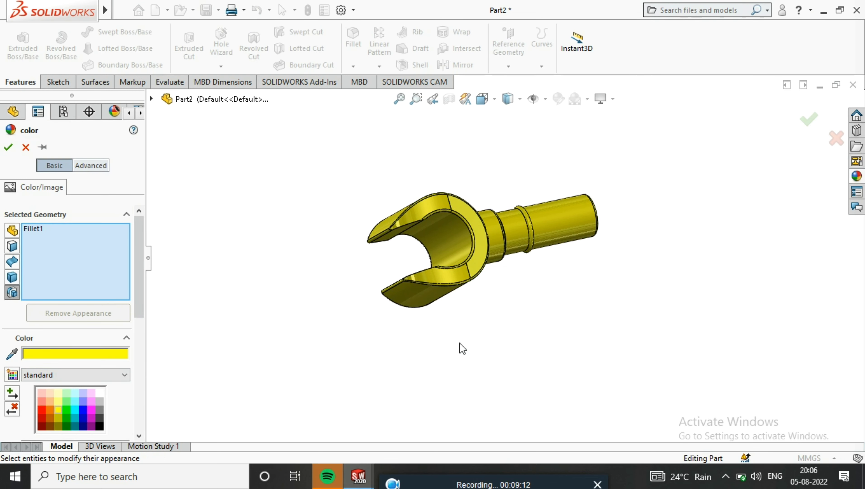
{"action": "left_click", "coordinate": [820, 109]}
{"action": "mouse_move", "coordinate": [651, 228]}
{"action": "middle_mouse_down"}
{"action": "mouse_move", "coordinate": [679, 446]}
{"action": "mouse_move", "coordinate": [736, 359]}
{"action": "mouse_move", "coordinate": [610, 349]}
{"action": "mouse_move", "coordinate": [492, 241]}
{"action": "mouse_move", "coordinate": [497, 319]}
{"action": "mouse_move", "coordinate": [465, 331]}
{"action": "mouse_move", "coordinate": [460, 354]}
{"action": "mouse_move", "coordinate": [436, 357]}
{"action": "mouse_move", "coordinate": [334, 293]}
{"action": "middle_mouse_up"}
{"action": "scroll", "coordinate": [293, 262], "scroll_direction": "down", "scroll_amount": 2}
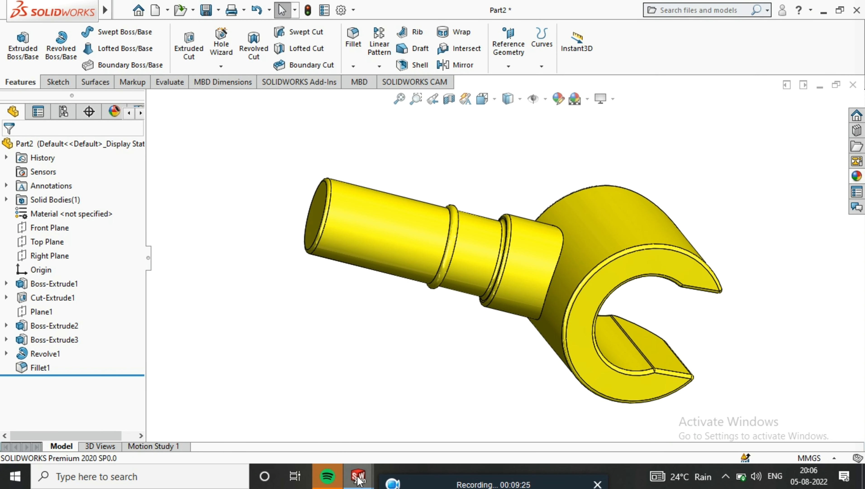
Step: Create a rotation animation of the hand in Motion Study 1 and play it
{"action": "left_click", "coordinate": [171, 445]}
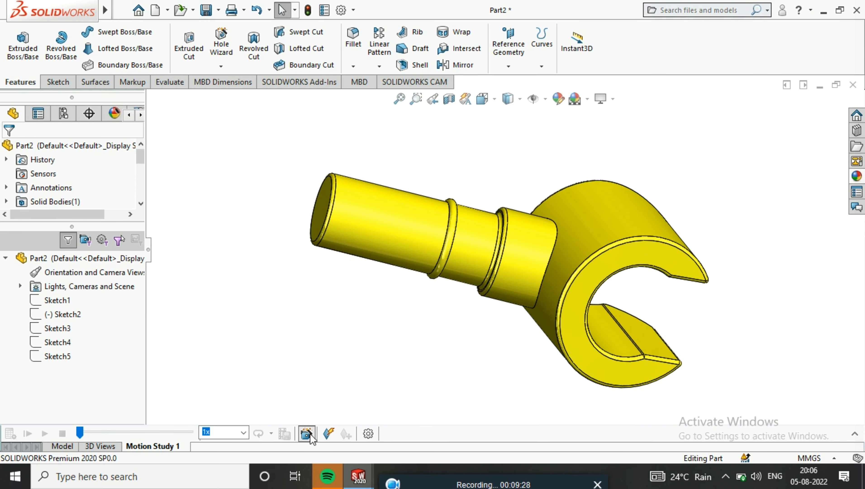
{"action": "left_click", "coordinate": [306, 433]}
{"action": "left_click", "coordinate": [470, 376]}
{"action": "left_click", "coordinate": [474, 377]}
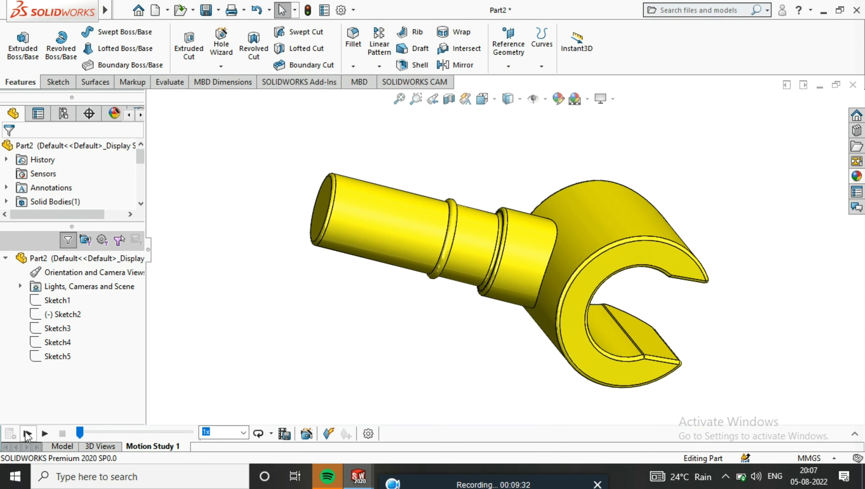
{"action": "left_click", "coordinate": [27, 433]}
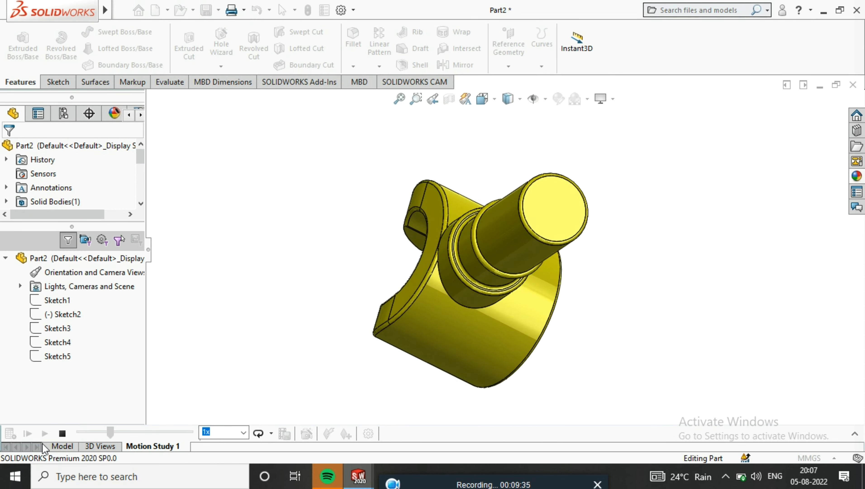